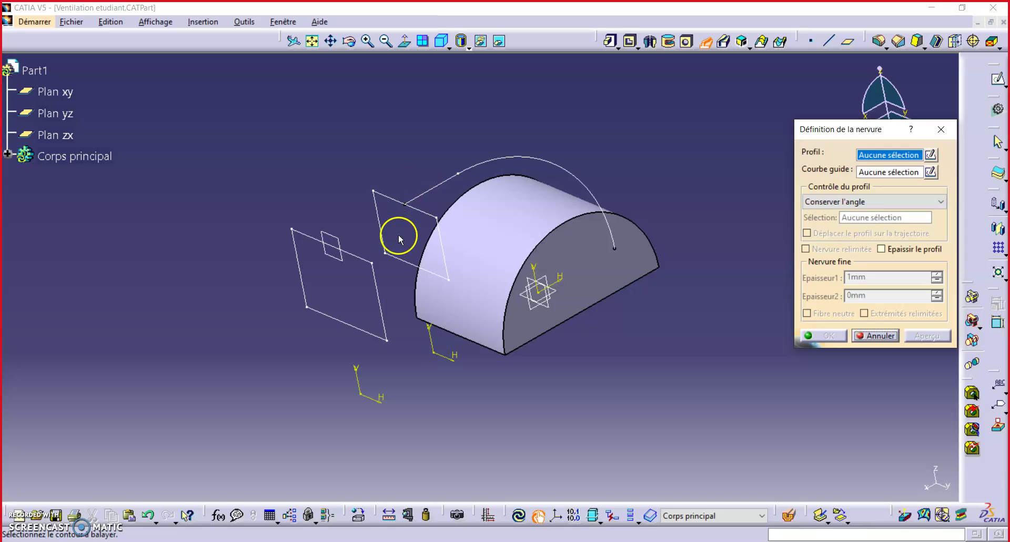
# Create a rib that sweeps the rectangular profile Esquisse.3 along the guide curve Esquisse.2, keeping the angle as profile control.
pyautogui.click(428, 212)
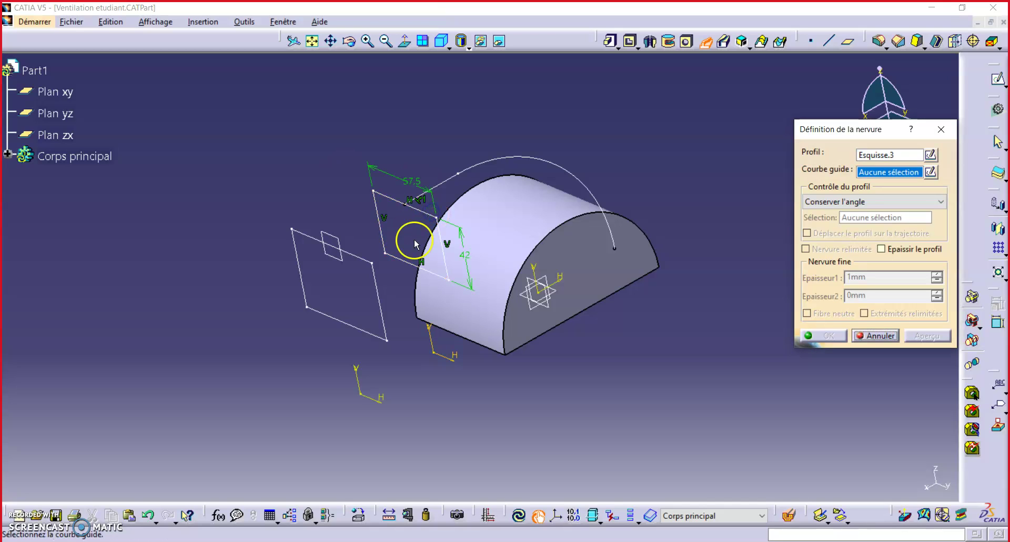
pyautogui.click(479, 169)
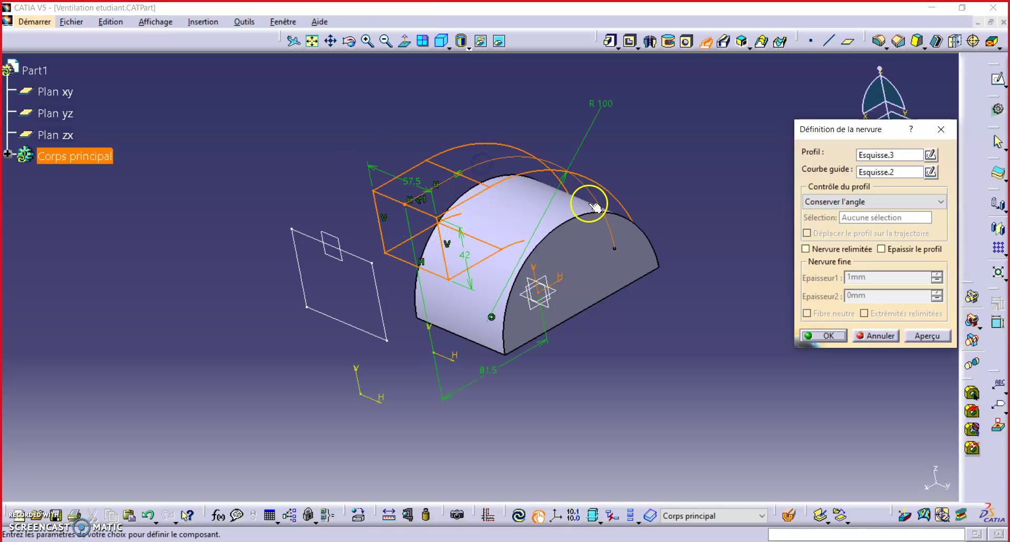
pyautogui.moveTo(631, 236); pyautogui.dragTo(632, 193, button='middle')
pyautogui.click(941, 344)
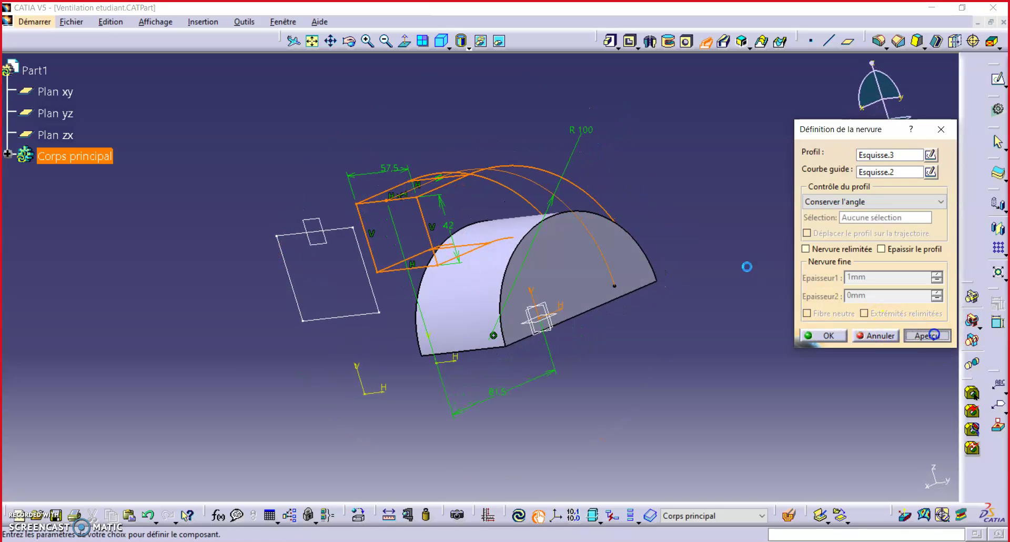
pyautogui.click(807, 336)
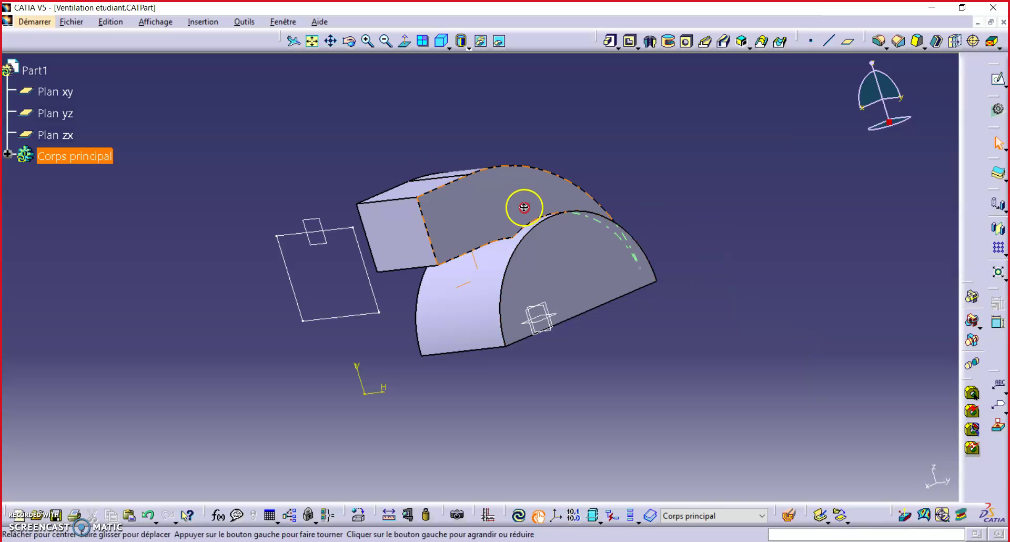
# Start a multi-section solid with the rib's flat front end face and the rectangular sketch Esquisse.4 as its two sections.
pyautogui.moveTo(525, 208); pyautogui.dragTo(417, 273, button='middle')
pyautogui.moveTo(604, 230); pyautogui.dragTo(520, 215, button='middle')
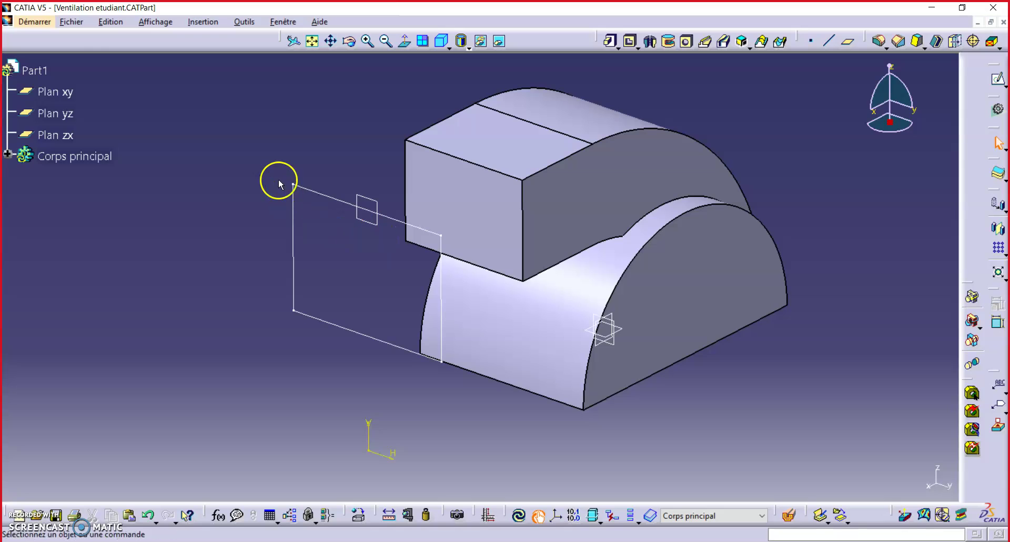
pyautogui.moveTo(517, 212); pyautogui.dragTo(465, 265, button='middle')
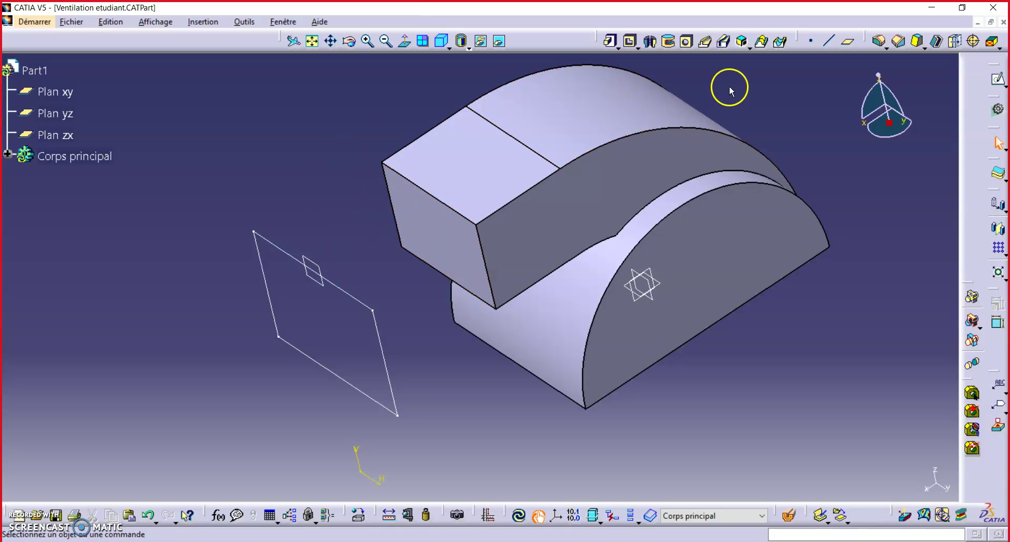
pyautogui.click(762, 46)
pyautogui.moveTo(511, 163); pyautogui.dragTo(579, 140, button='middle')
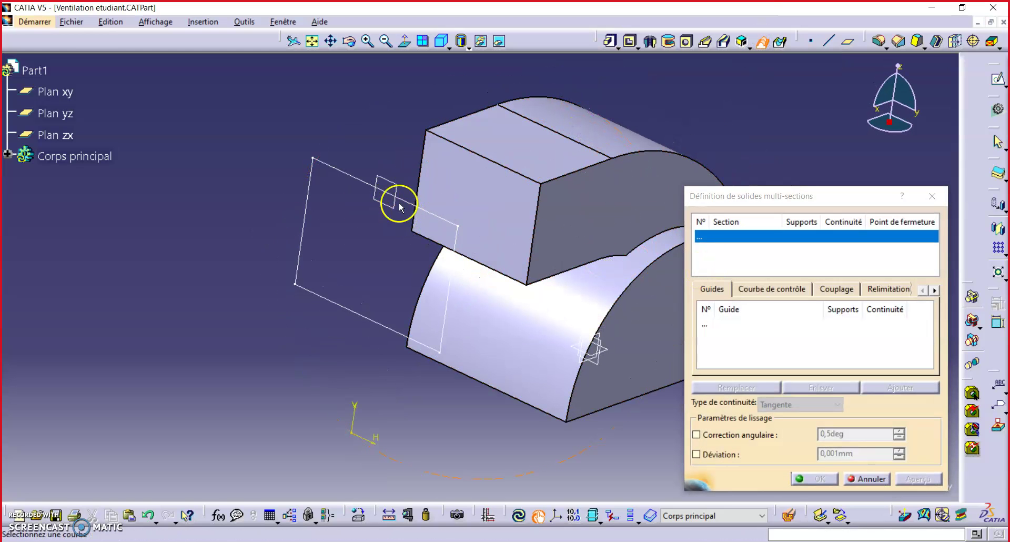
pyautogui.moveTo(399, 204); pyautogui.dragTo(445, 207, button='middle')
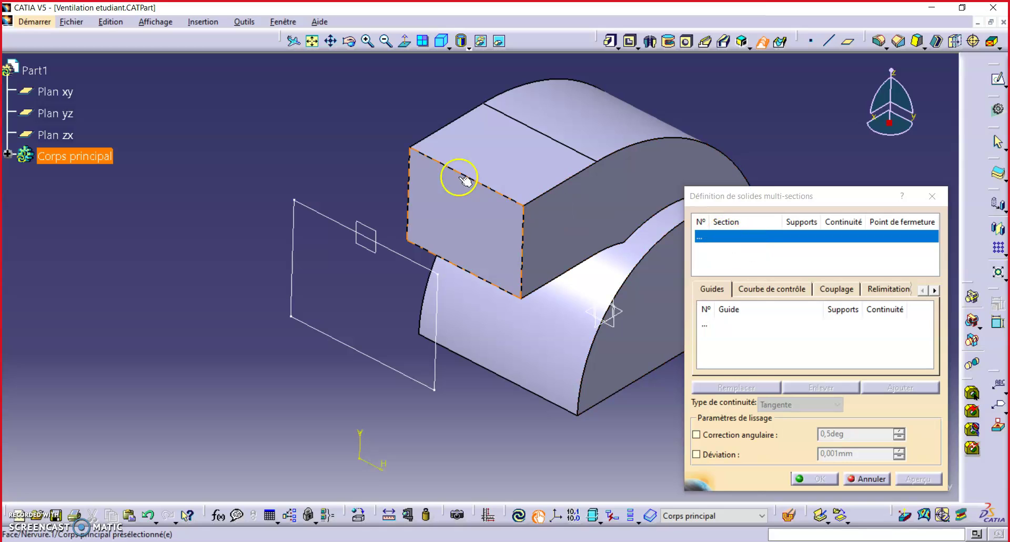
pyautogui.click(445, 182)
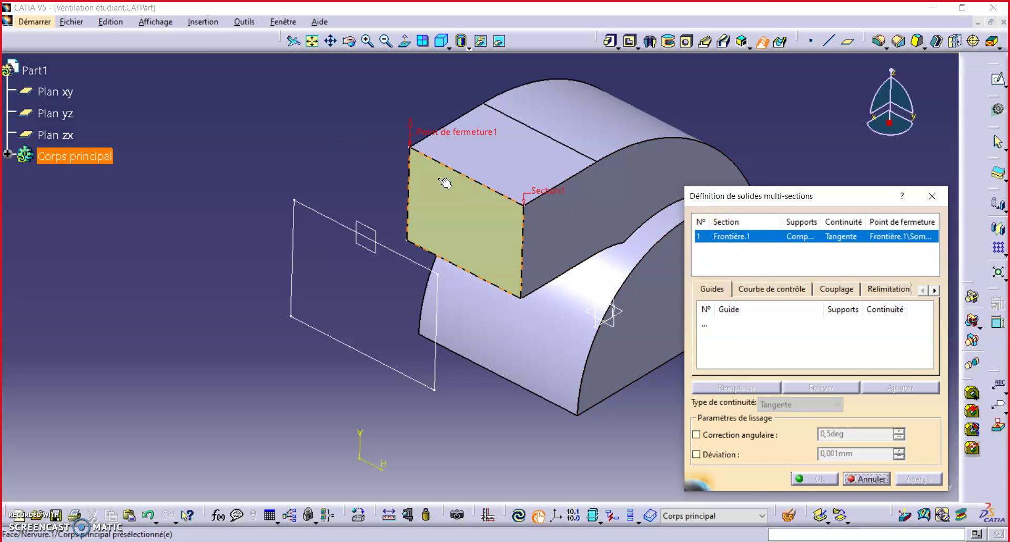
pyautogui.click(308, 209)
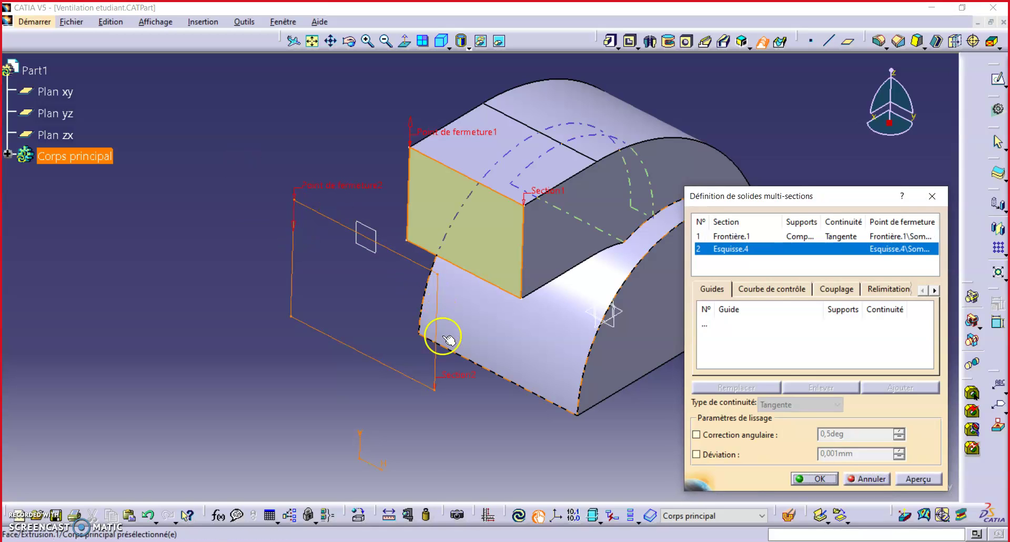
# Reverse the closing direction of the Esquisse.4 section to match the face section, and preview the multi-section solid.
pyautogui.moveTo(298, 186); pyautogui.dragTo(362, 219, button='middle')
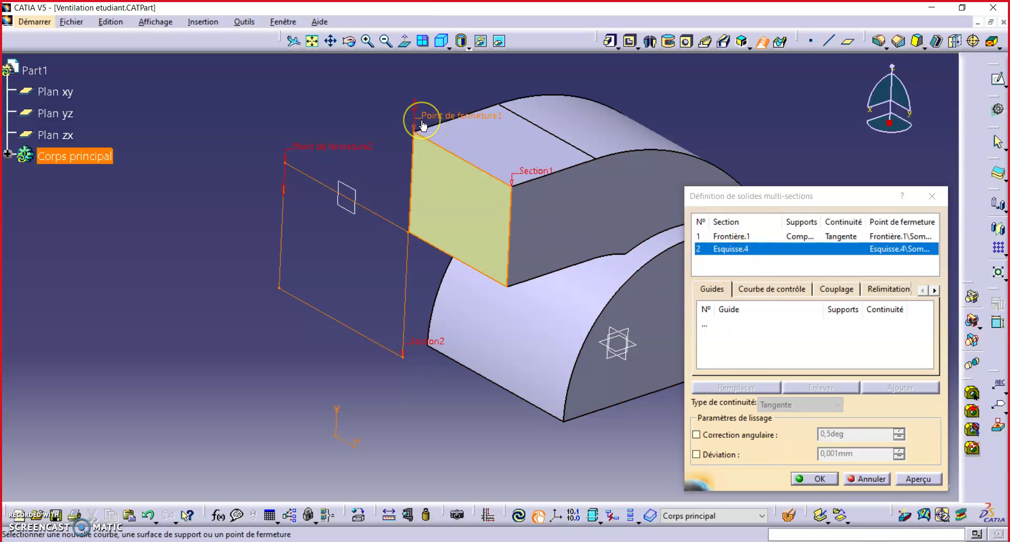
pyautogui.click(410, 157)
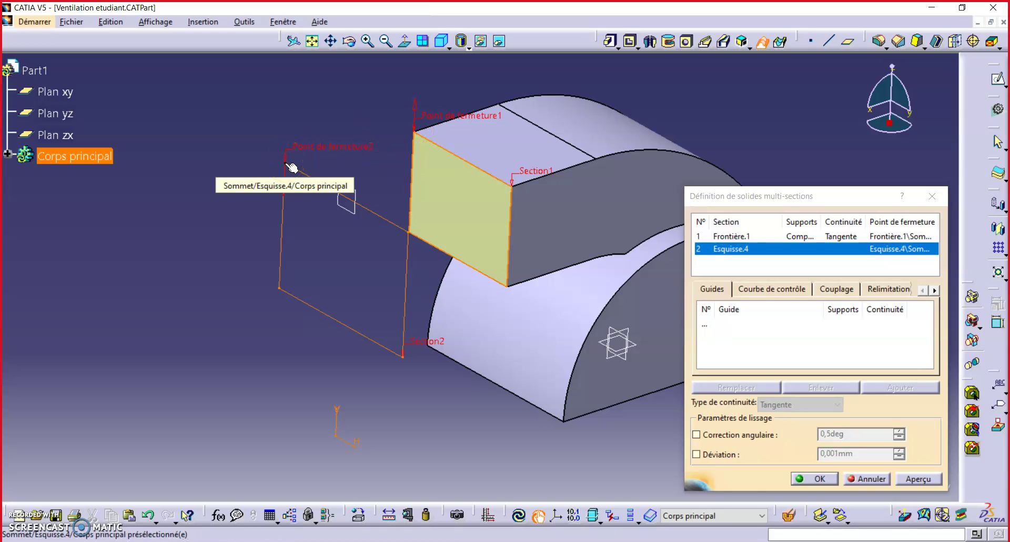
pyautogui.click(323, 157)
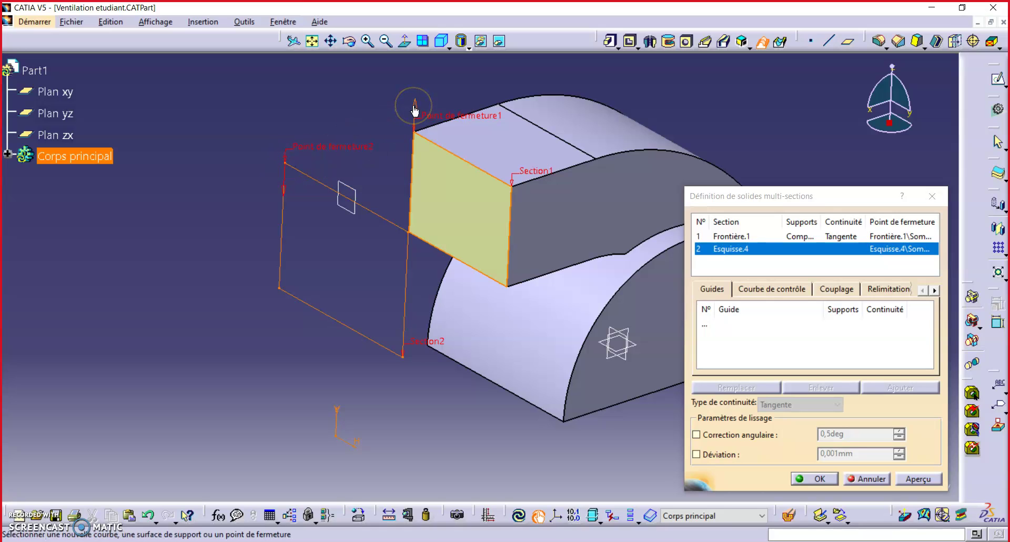
pyautogui.click(282, 191)
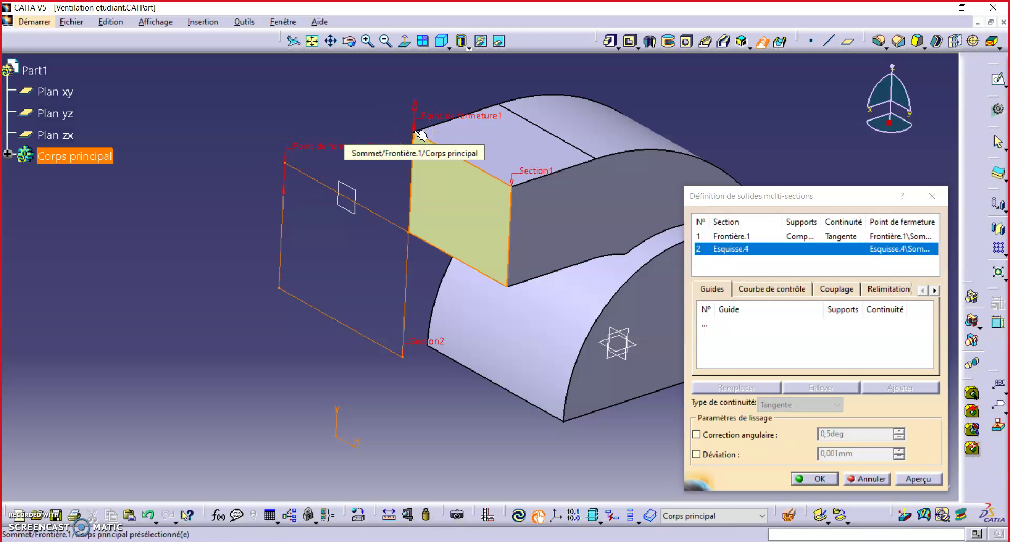
pyautogui.click(515, 177)
pyautogui.click(399, 128)
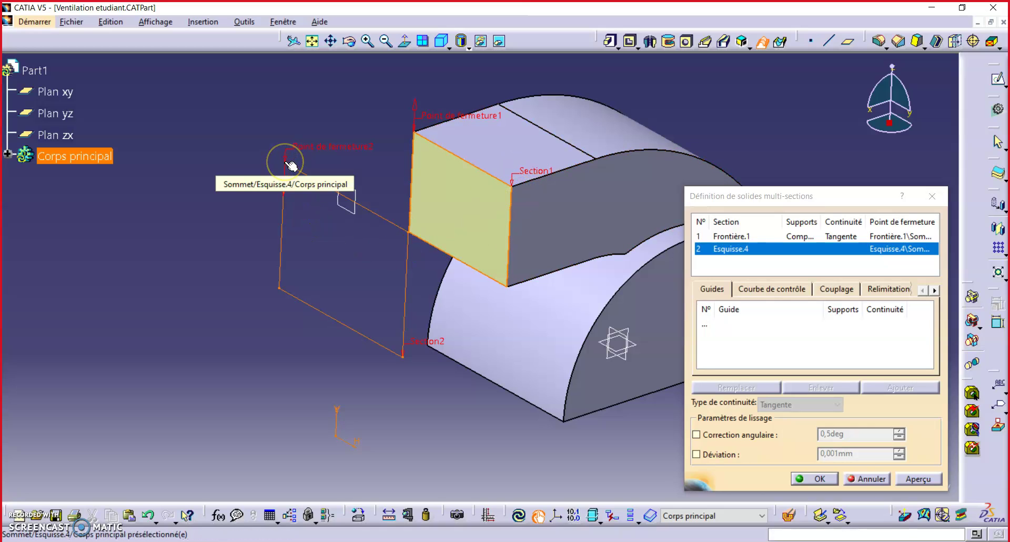
pyautogui.click(282, 180)
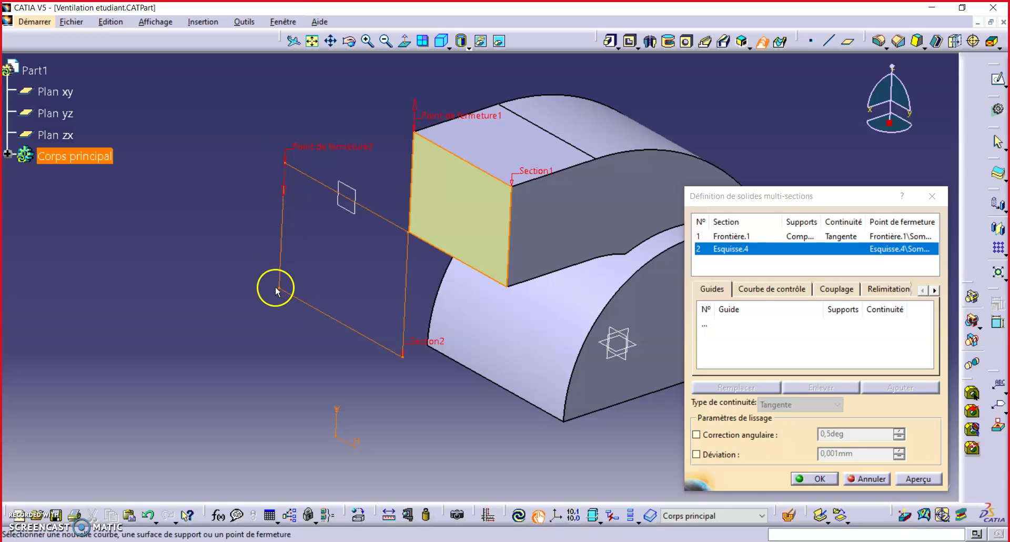
pyautogui.click(402, 358)
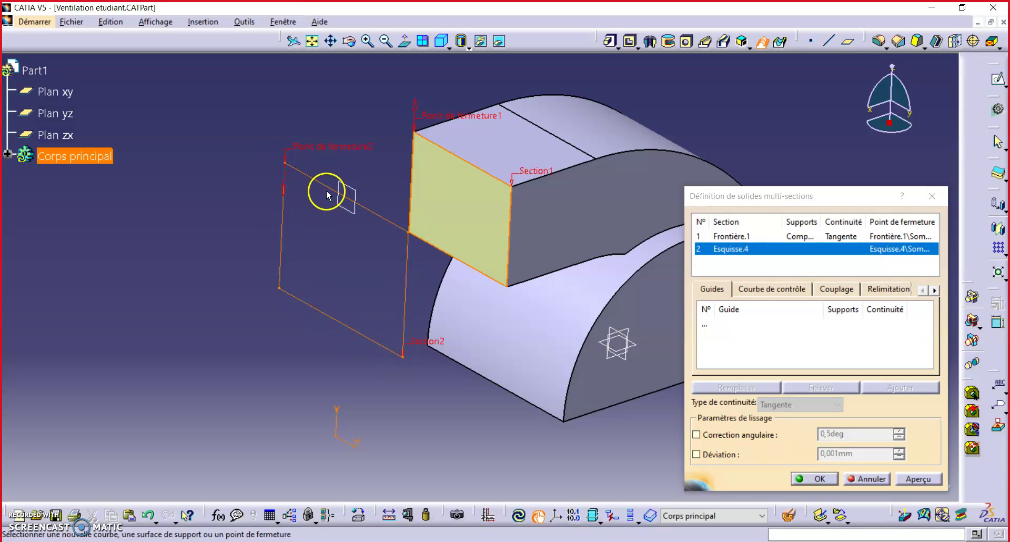
pyautogui.moveTo(349, 121); pyautogui.dragTo(319, 183, button='middle')
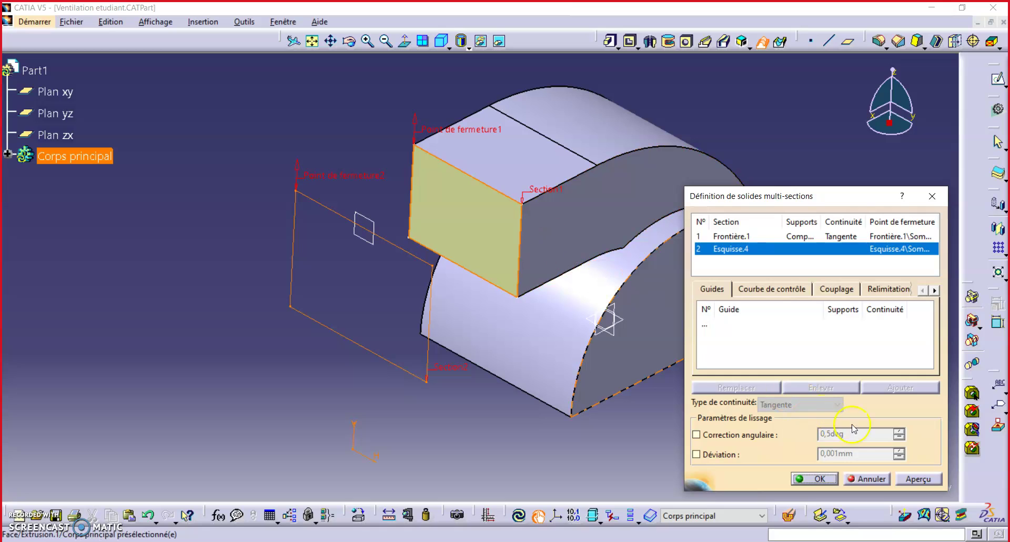
pyautogui.click(921, 477)
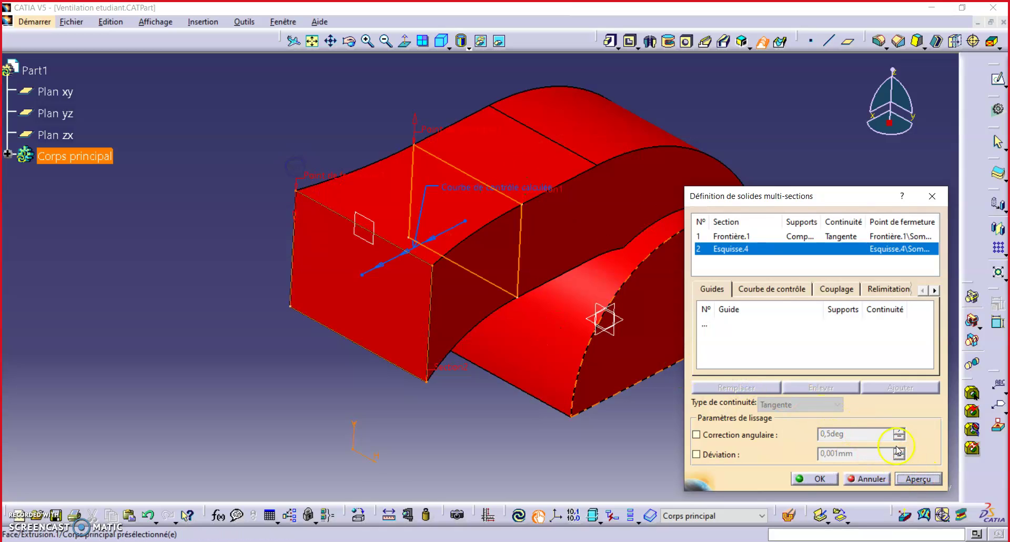
# Try a preview with the Esquisse.4 section's closing direction reversed, inspect the twisting, and restore the matching direction.
pyautogui.click(921, 478)
pyautogui.moveTo(366, 221); pyautogui.dragTo(424, 259, button='middle')
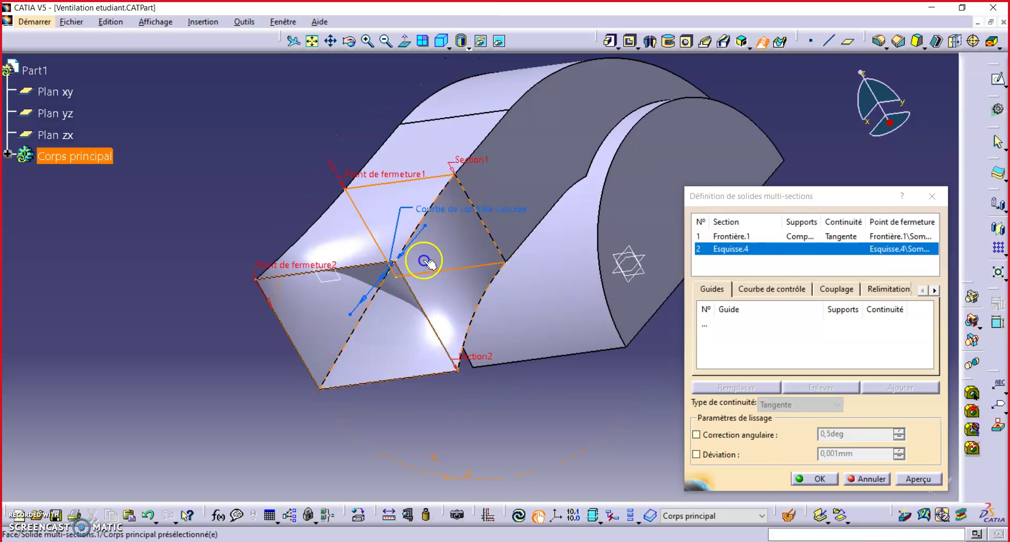
pyautogui.click(269, 301)
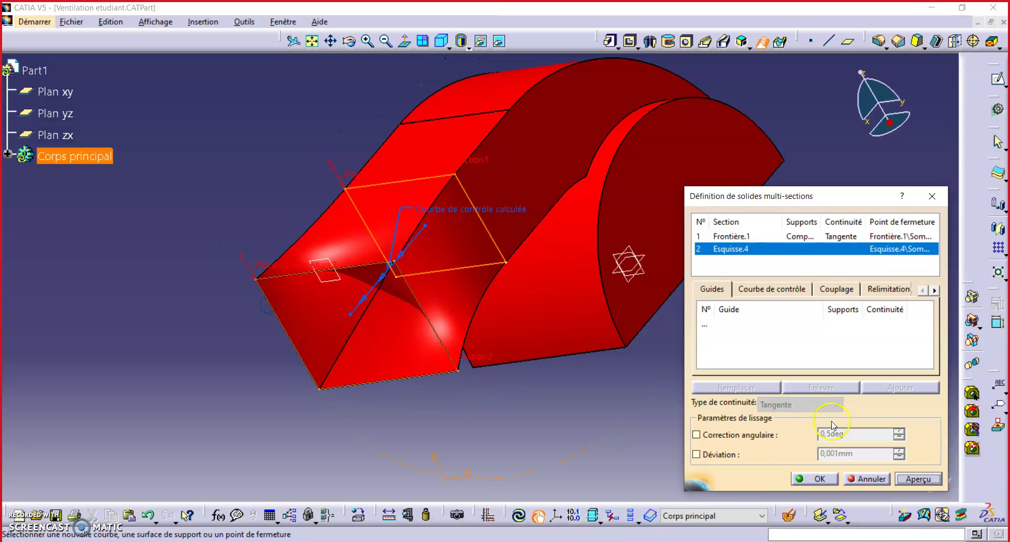
# Preview the multi-section solid with matching closing directions and create it.
pyautogui.click(917, 480)
pyautogui.moveTo(526, 284); pyautogui.dragTo(601, 305, button='middle')
pyautogui.click(809, 468)
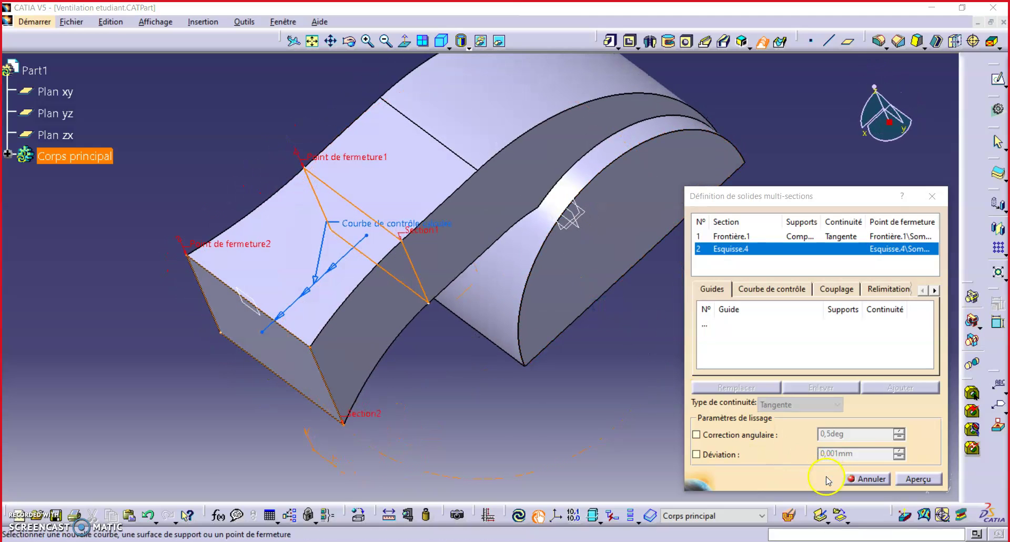
# Fillet the duct's four longitudinal edges with a constant 15 mm radius and tangency propagation, and dismiss the warnings.
pyautogui.moveTo(744, 282); pyautogui.dragTo(553, 210, button='middle')
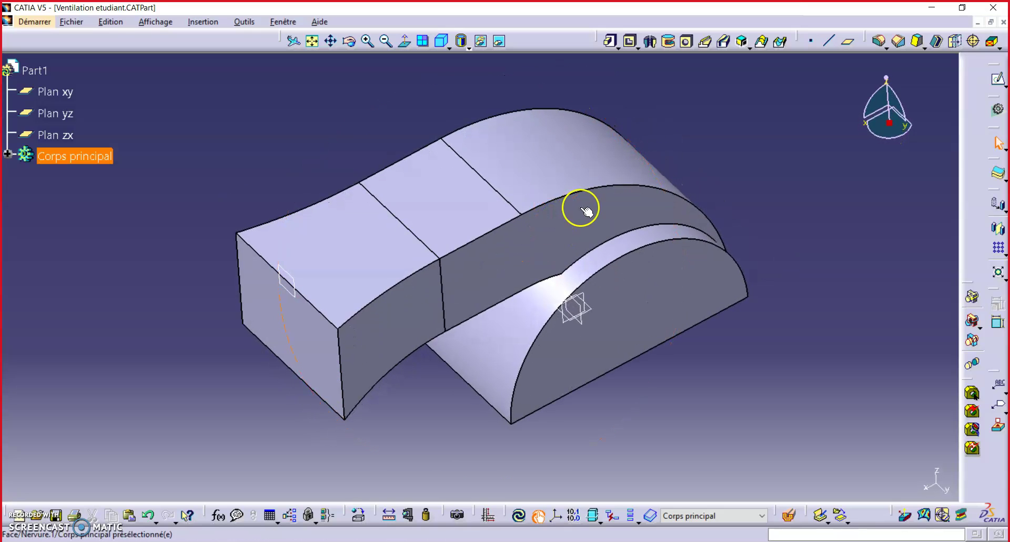
pyautogui.click(875, 42)
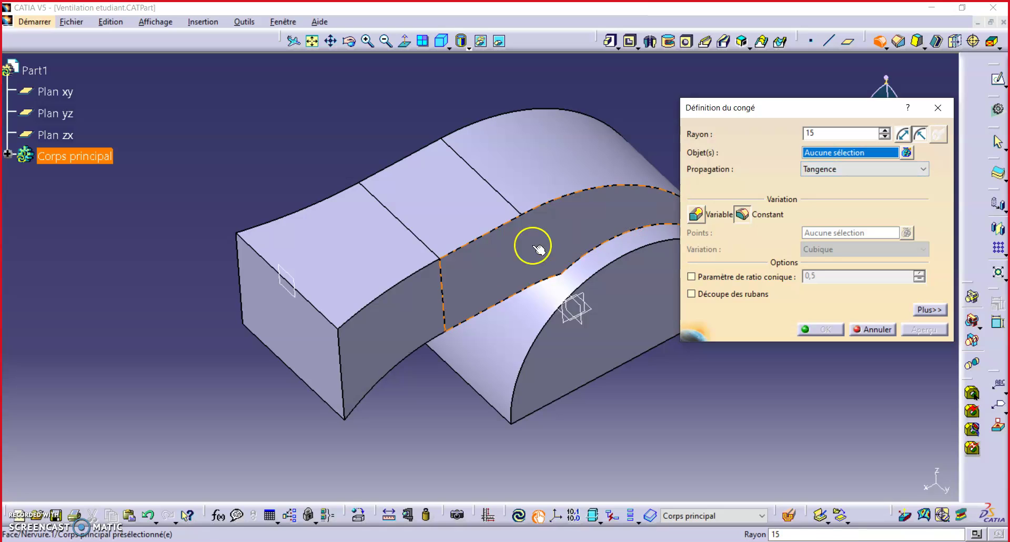
pyautogui.click(420, 272)
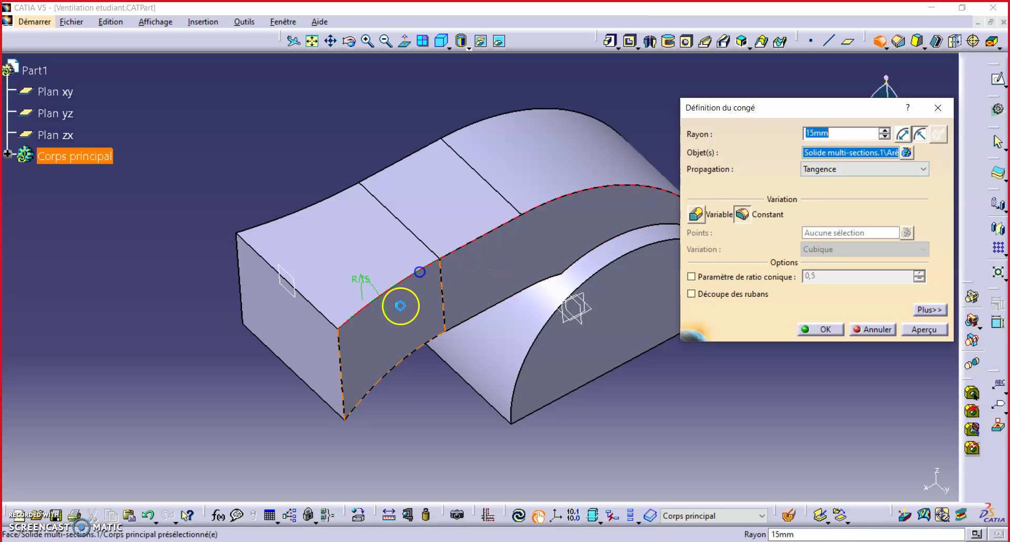
pyautogui.click(297, 211)
pyautogui.moveTo(388, 379); pyautogui.dragTo(415, 201, button='middle')
pyautogui.click(408, 211)
pyautogui.moveTo(295, 220); pyautogui.dragTo(563, 237, button='middle')
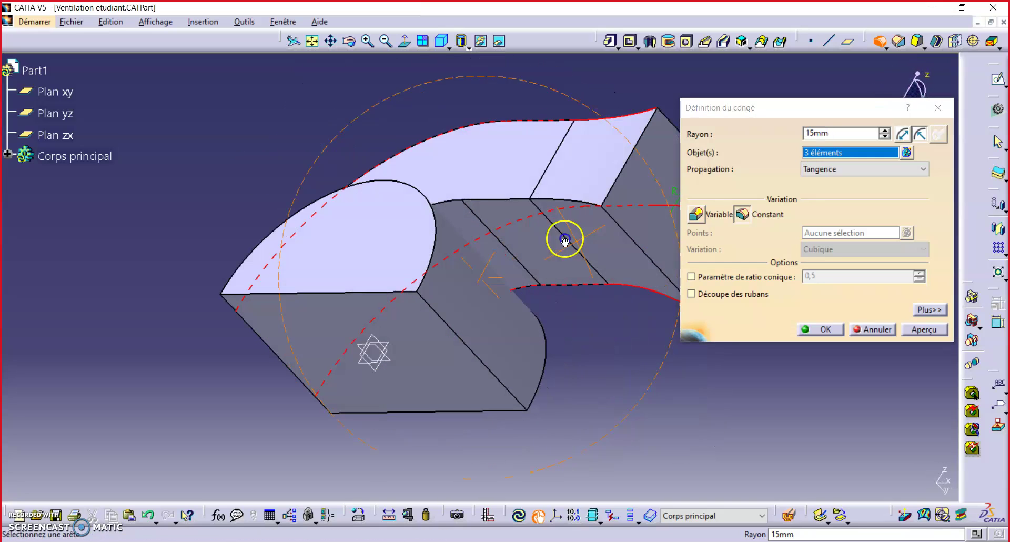
pyautogui.click(570, 202)
pyautogui.click(925, 330)
pyautogui.moveTo(609, 248); pyautogui.dragTo(350, 253, button='middle')
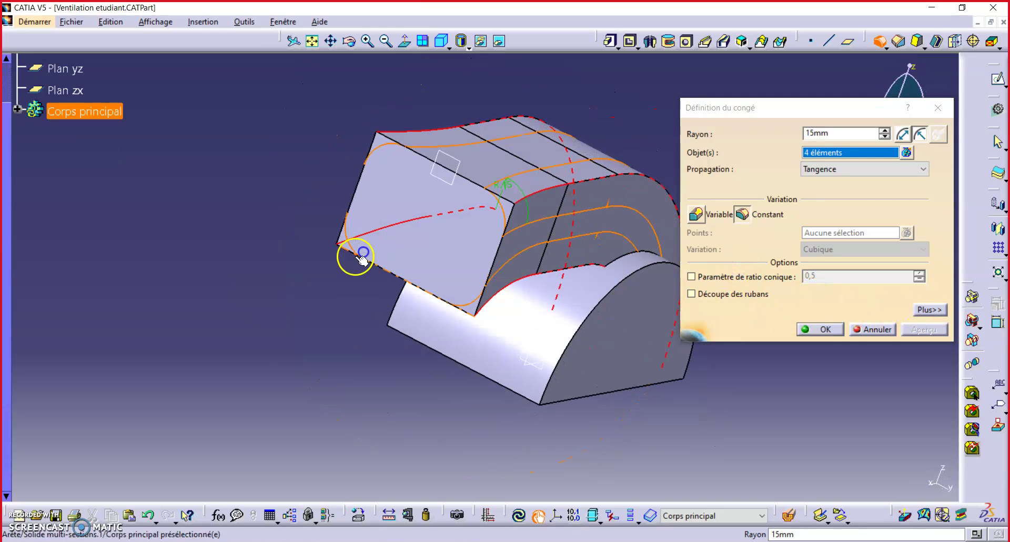
pyautogui.click(819, 328)
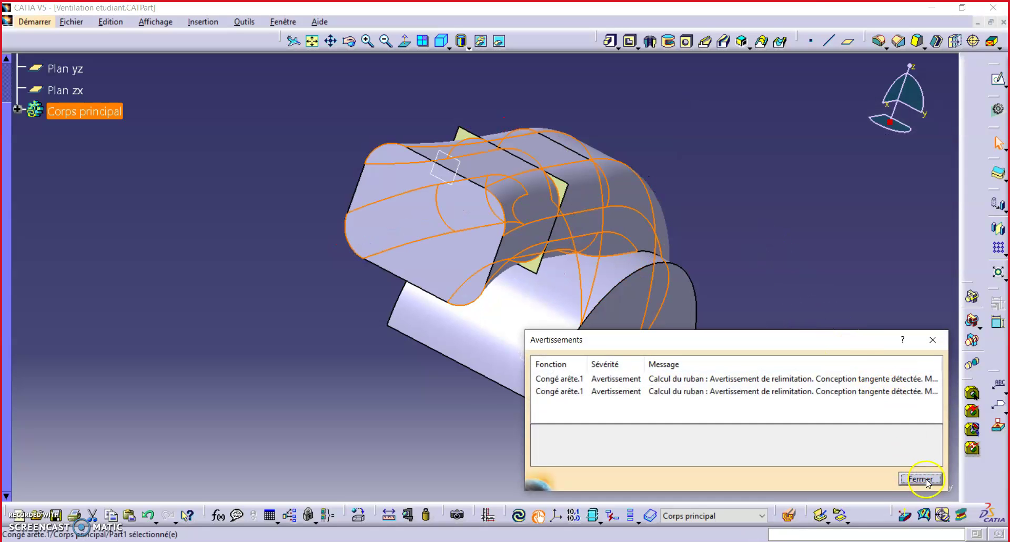
pyautogui.click(926, 479)
# Expand the Corps principal branch of the tree and highlight the multi-section solid on the model.
pyautogui.moveTo(613, 214); pyautogui.dragTo(392, 178, button='middle')
pyautogui.click(18, 111)
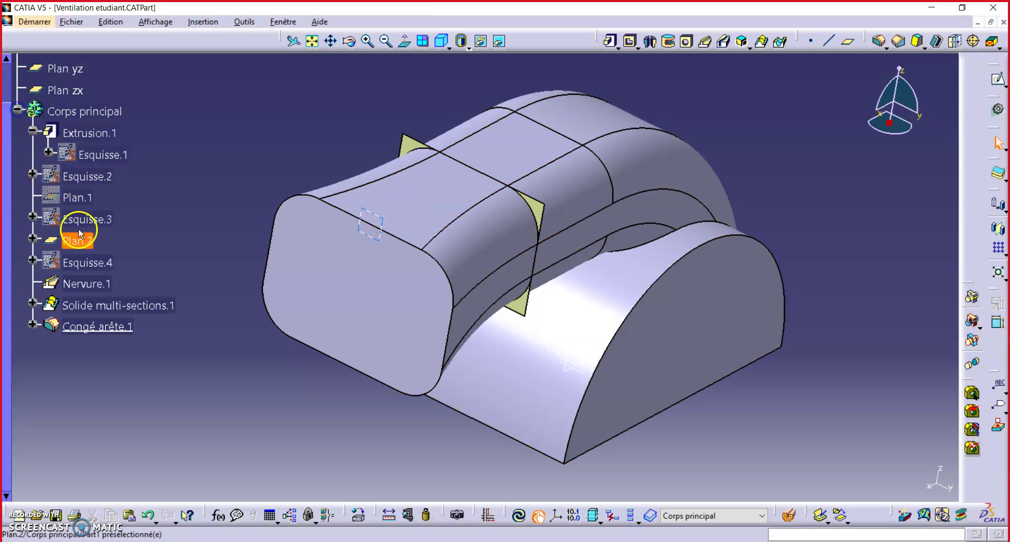
pyautogui.click(96, 308)
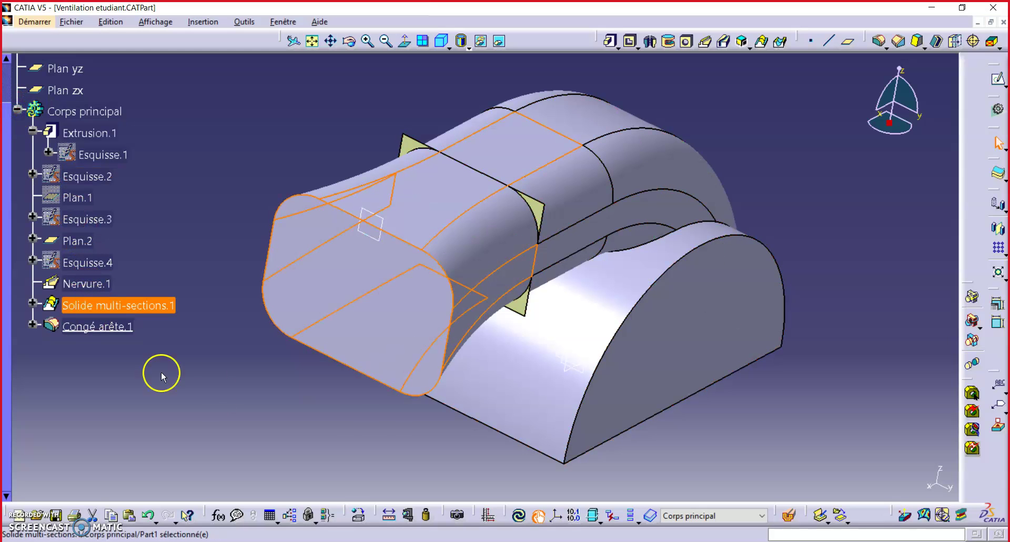
pyautogui.click(383, 438)
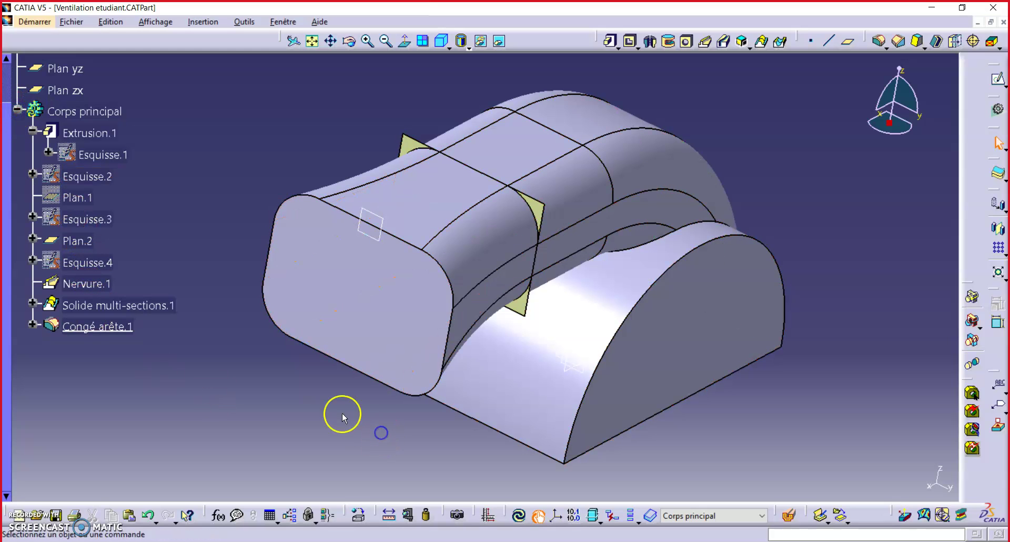
# Hide the extracted face Extraction.1 that sticks out around the duct.
pyautogui.click(543, 214)
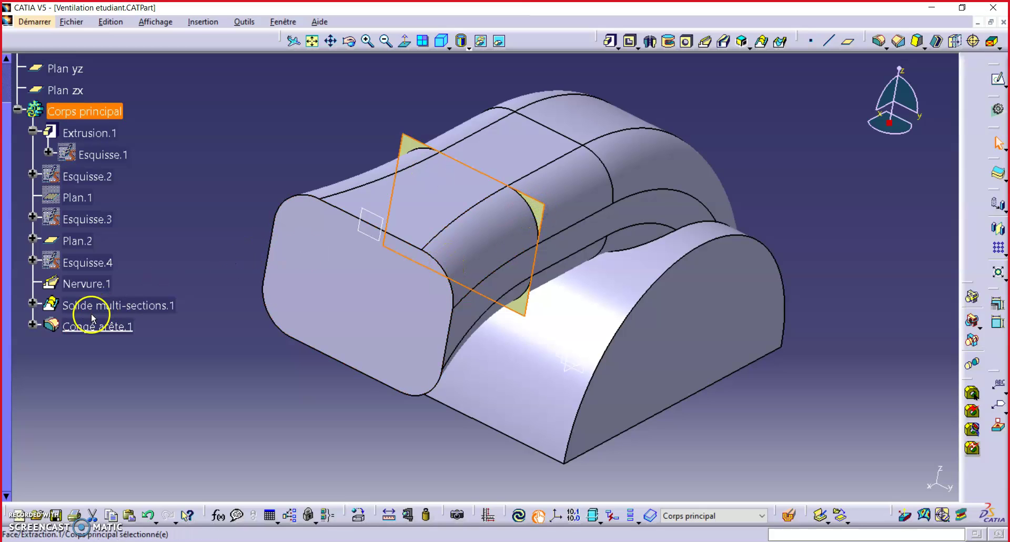
pyautogui.scroll(5, 543, 213)
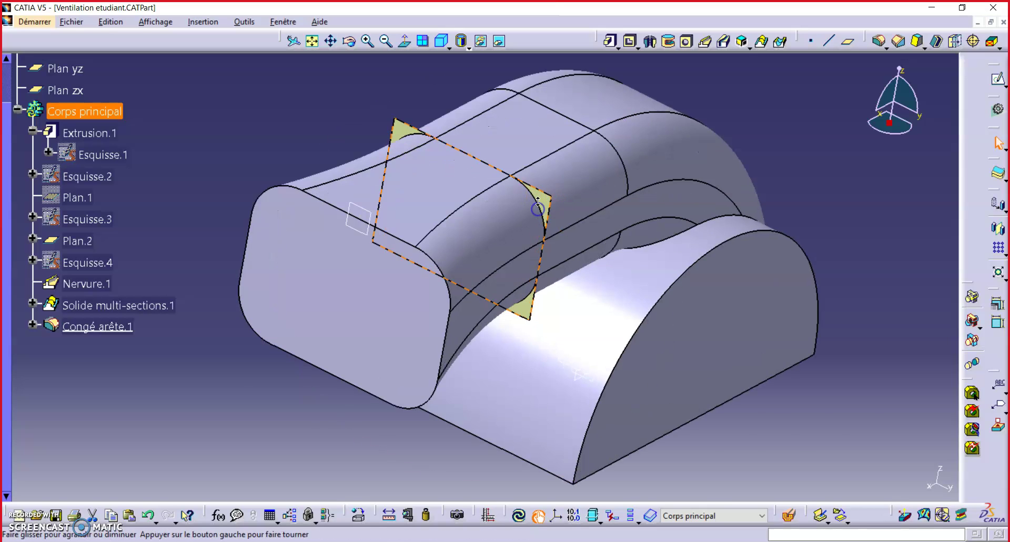
pyautogui.scroll(-5, 516, 221)
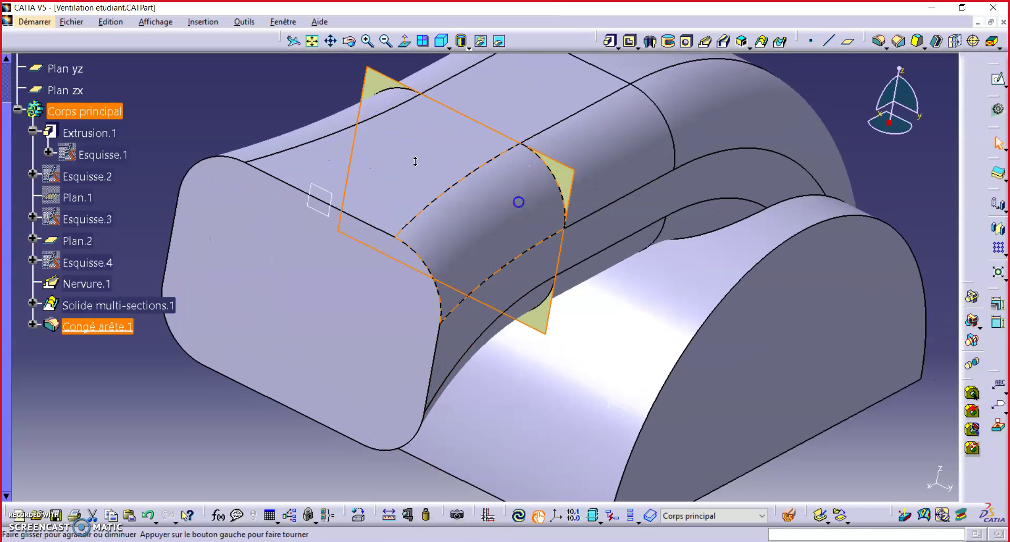
pyautogui.rightClick(535, 213)
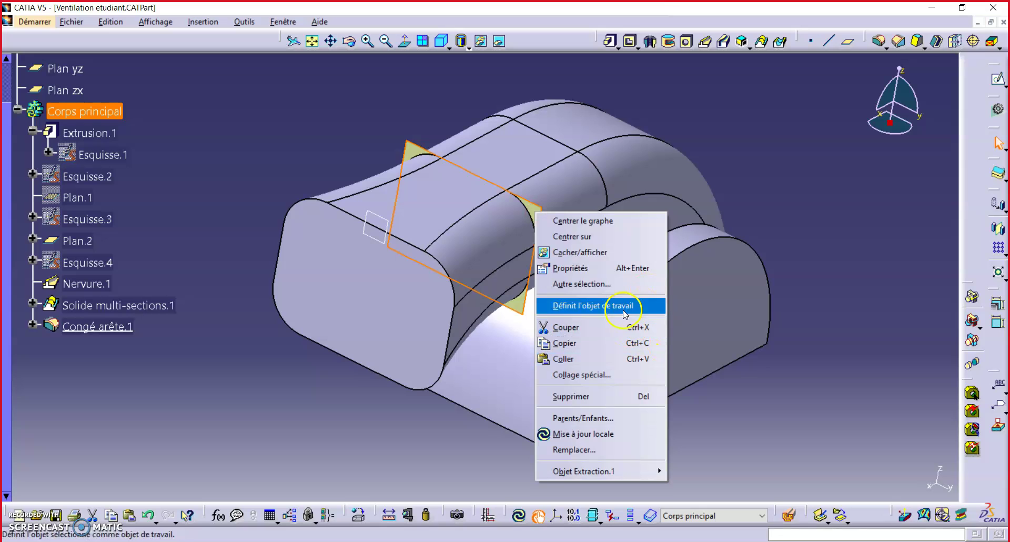
pyautogui.click(779, 202)
pyautogui.moveTo(782, 198); pyautogui.dragTo(693, 231, button='middle')
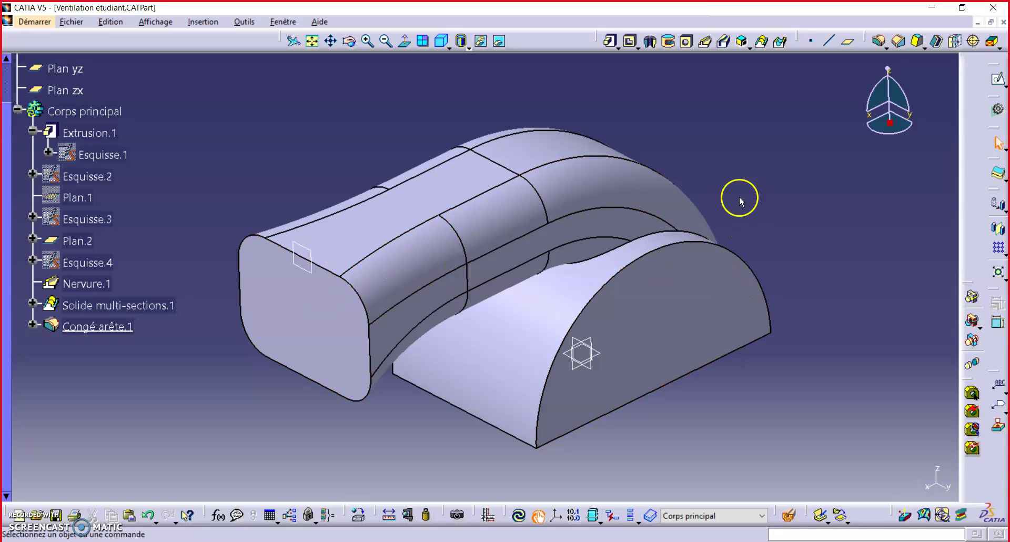
# Set up a constant 5 mm edge fillet with tangency propagation on the junction edge between the duct and the half-cylinder base, and preview it.
pyautogui.click(878, 42)
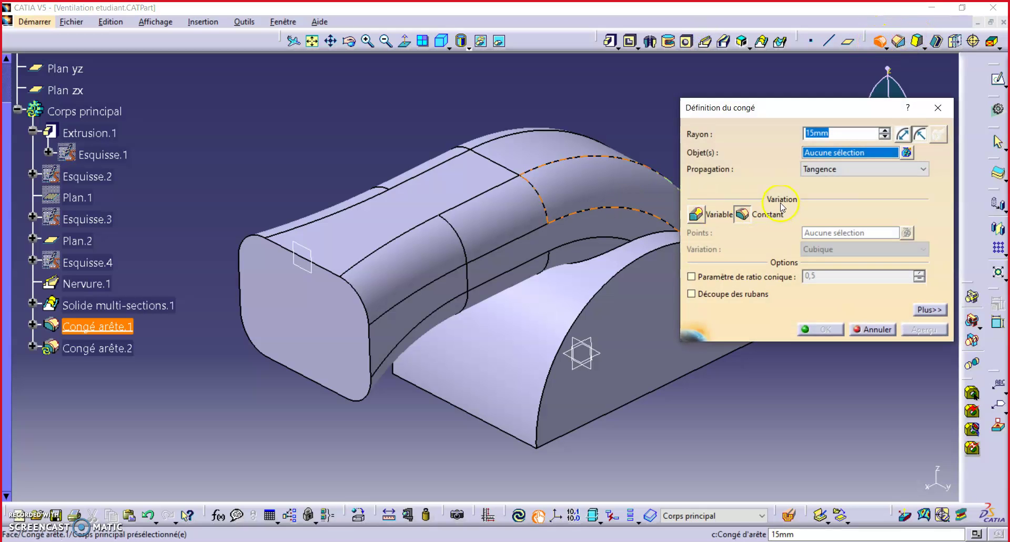
pyautogui.moveTo(600, 254); pyautogui.dragTo(473, 319, button='middle')
pyautogui.moveTo(376, 199); pyautogui.dragTo(514, 226, button='middle')
pyautogui.click(505, 230)
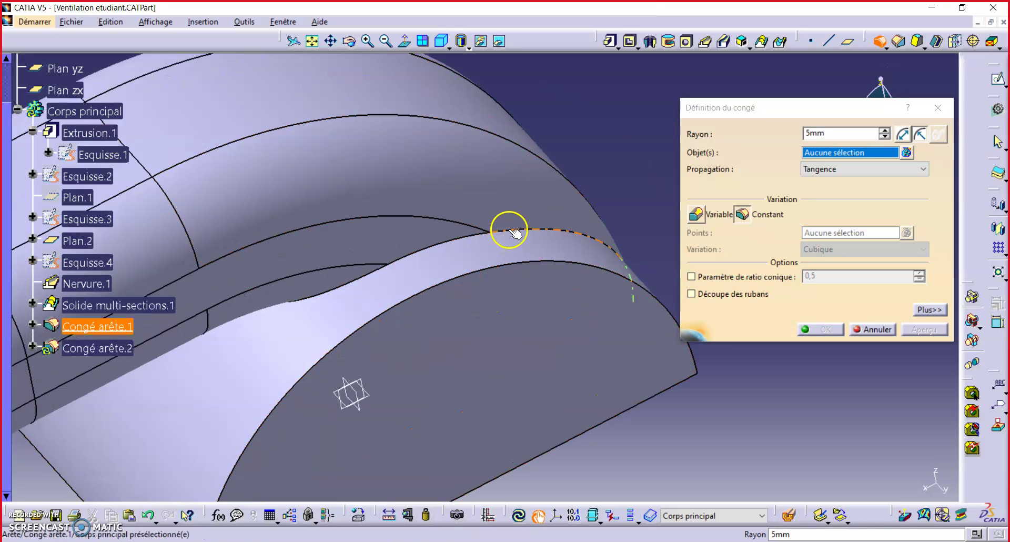
pyautogui.click(922, 331)
# Add the base's two semicircular end edges to the 5 mm fillet, preview it and create it.
pyautogui.moveTo(248, 254); pyautogui.dragTo(426, 266, button='middle')
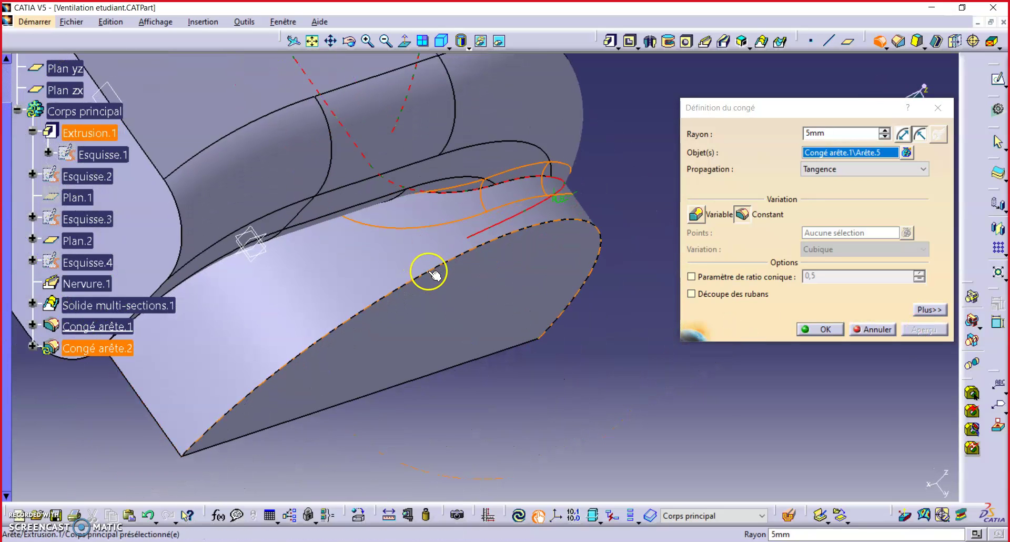
pyautogui.click(428, 272)
pyautogui.moveTo(306, 203)
pyautogui.mouseDown(button='middle')
pyautogui.moveTo(478, 492)
pyautogui.moveTo(318, 214)
pyautogui.mouseUp(button='middle')
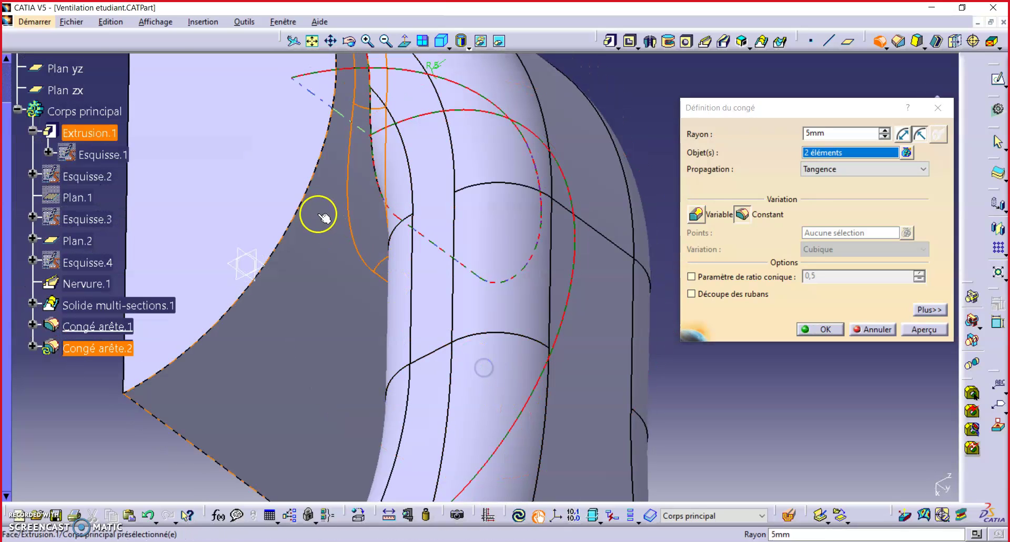
pyautogui.click(306, 195)
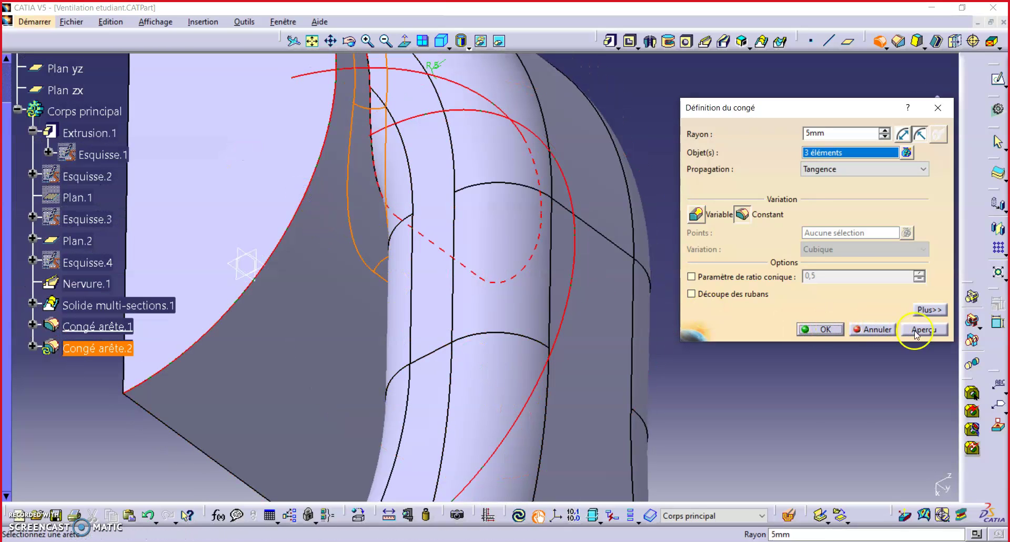
pyautogui.click(920, 329)
pyautogui.moveTo(642, 288); pyautogui.dragTo(329, 293, button='middle')
pyautogui.click(806, 330)
pyautogui.moveTo(658, 135); pyautogui.dragTo(694, 361, button='middle')
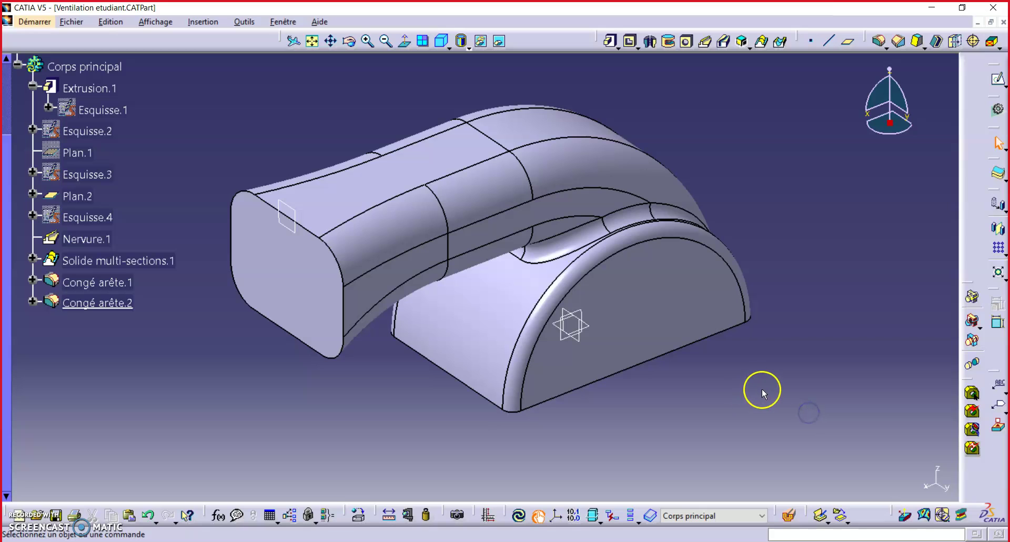
# Shell the part with 2.5 mm inside and 0 mm outside thickness, removing the duct's end face and the base's flat bottom face.
pyautogui.moveTo(767, 386); pyautogui.dragTo(705, 156, button='middle')
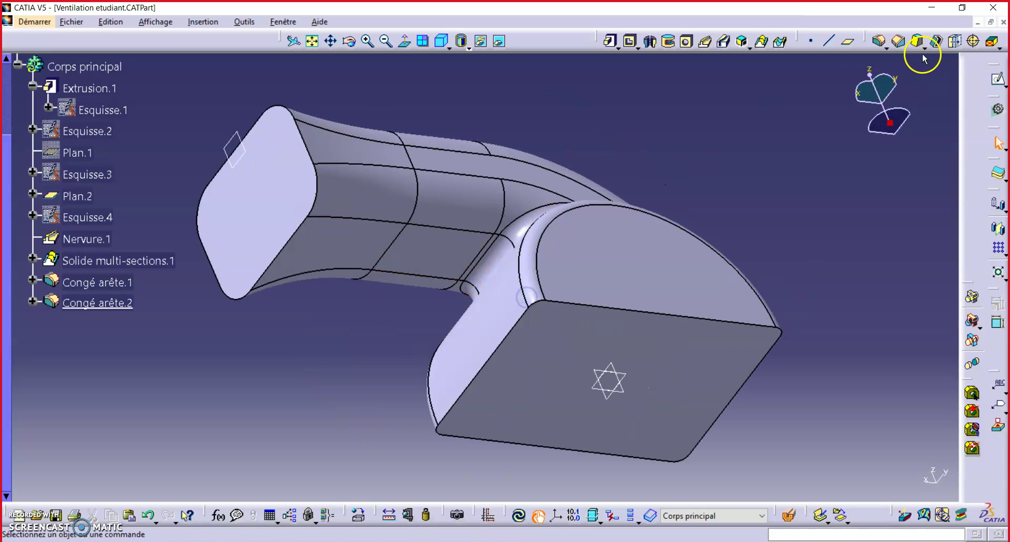
pyautogui.click(936, 42)
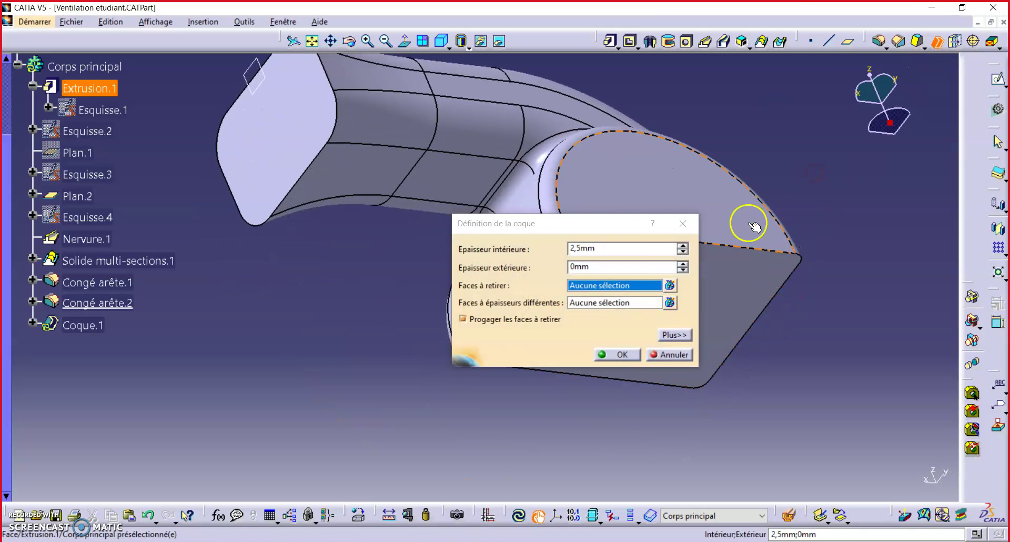
pyautogui.moveTo(619, 233); pyautogui.dragTo(426, 339)
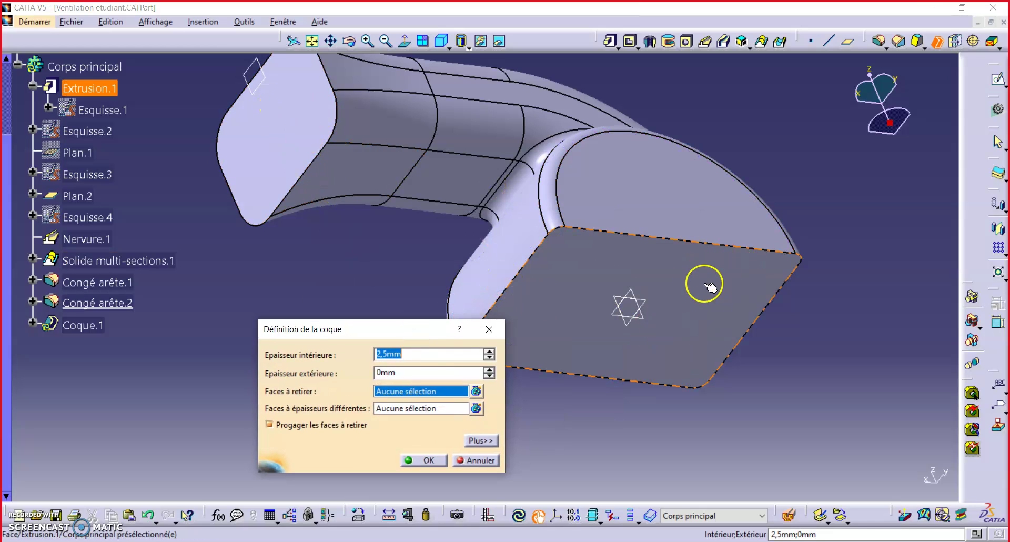
pyautogui.click(272, 129)
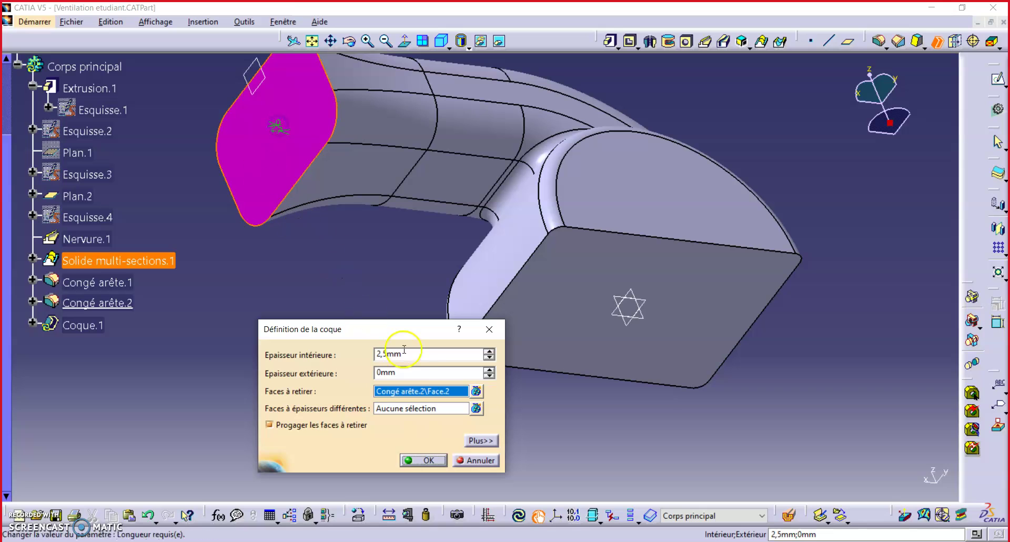
pyautogui.click(476, 390)
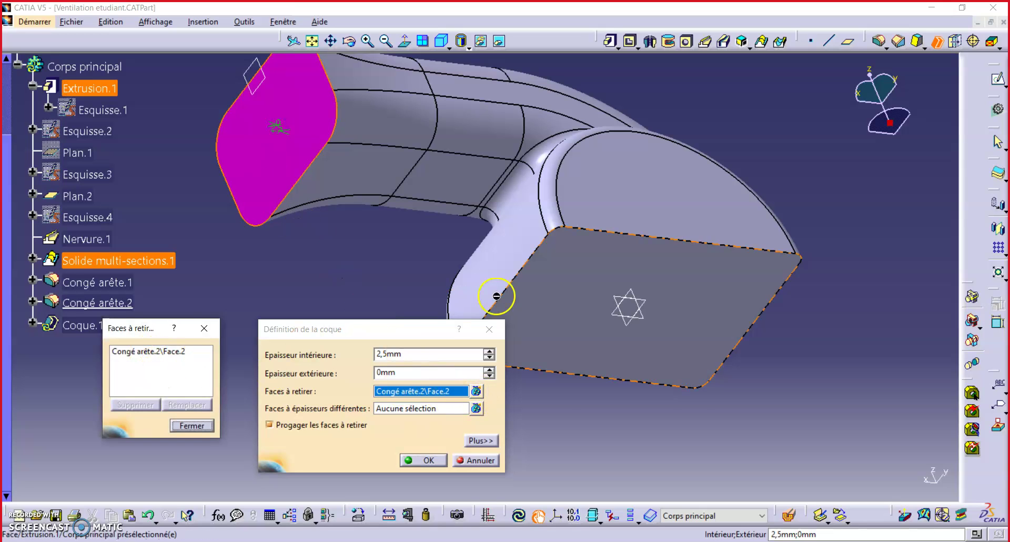
pyautogui.click(555, 216)
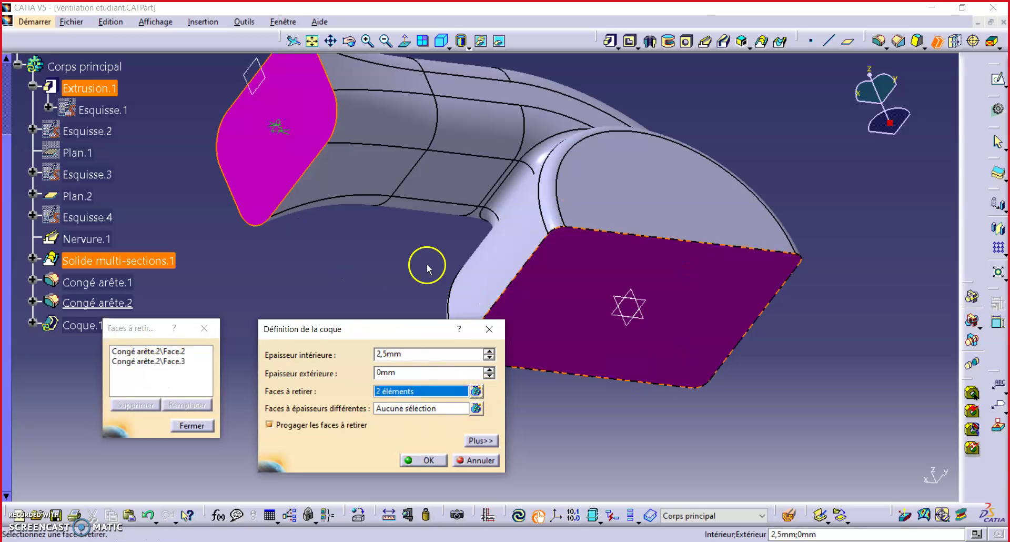
pyautogui.click(428, 461)
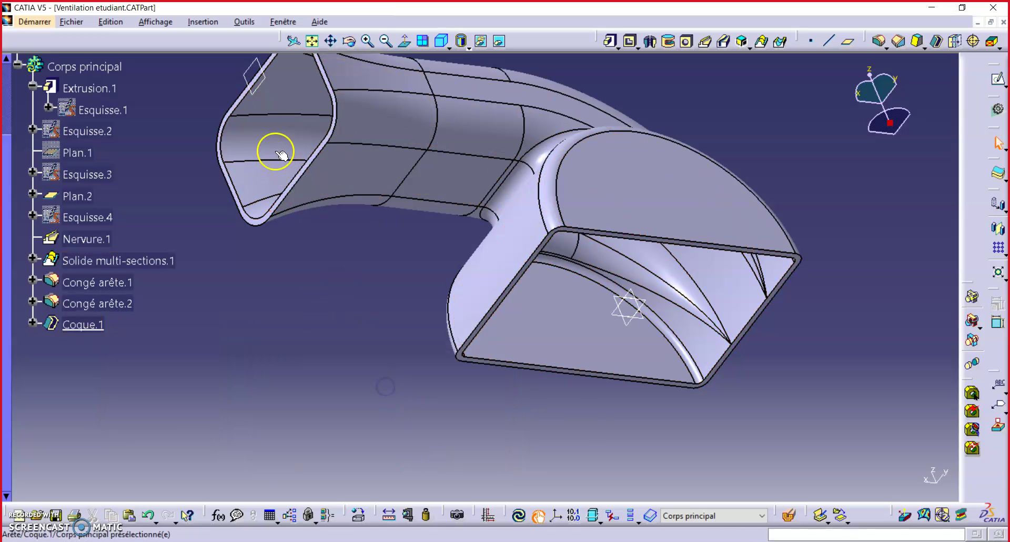
# Reopen the shell, try adding the base's semicircular end face to the faces to remove, and take it out again.
pyautogui.moveTo(652, 282); pyautogui.dragTo(647, 343, button='middle')
pyautogui.moveTo(475, 257); pyautogui.dragTo(679, 277, button='middle')
pyautogui.moveTo(547, 198); pyautogui.dragTo(597, 287, button='middle')
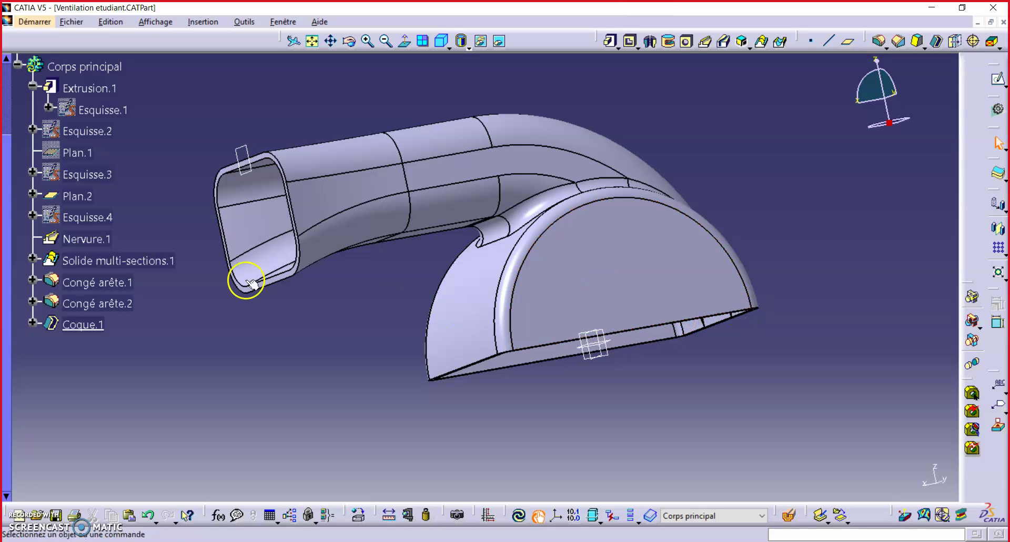
pyautogui.doubleClick(83, 324)
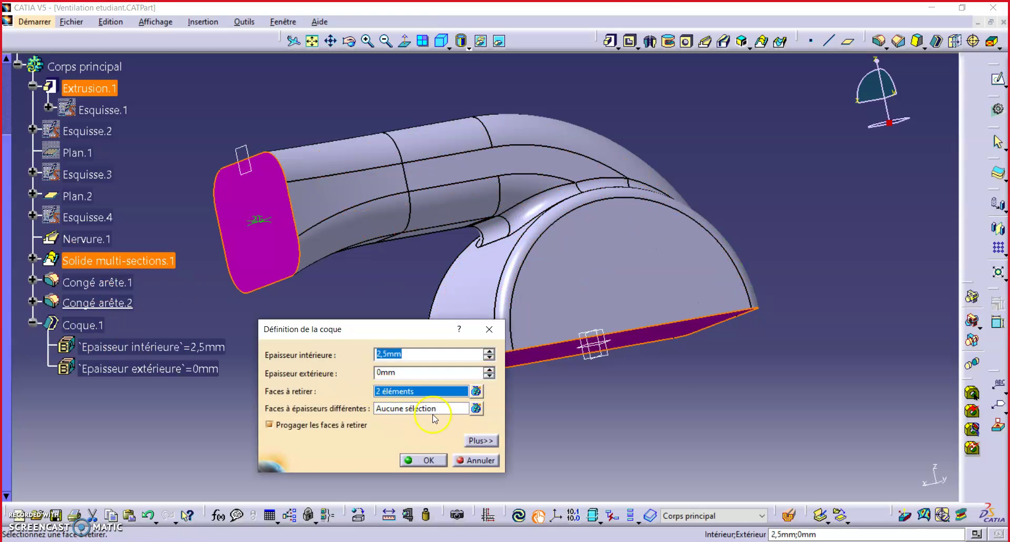
pyautogui.click(666, 266)
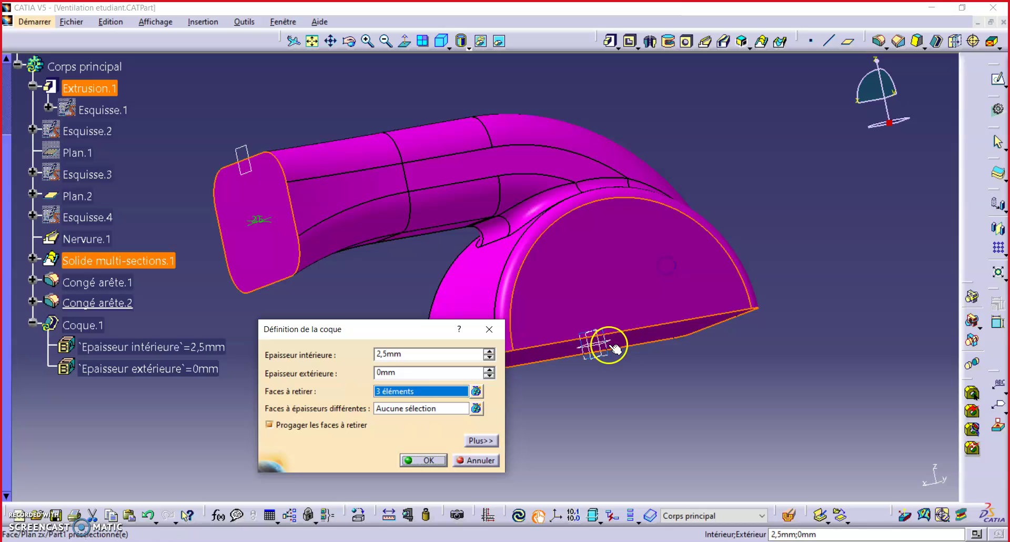
pyautogui.click(630, 281)
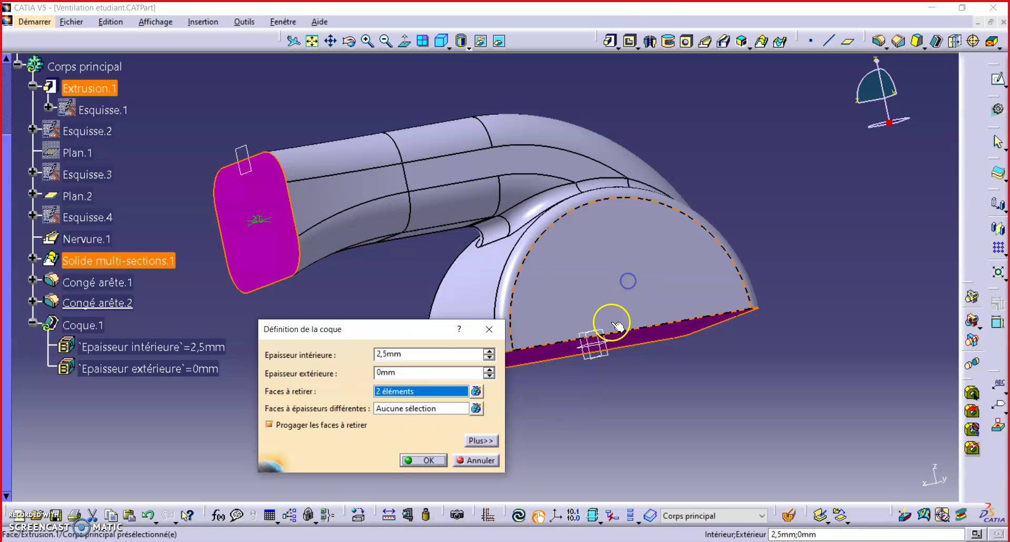
pyautogui.click(424, 460)
# Inspect the hollow interior with a temporary lengthwise section cut through the duct and base, and restore the full view.
pyautogui.moveTo(604, 273); pyautogui.dragTo(284, 160, button='middle')
pyautogui.moveTo(763, 331); pyautogui.dragTo(388, 144, button='middle')
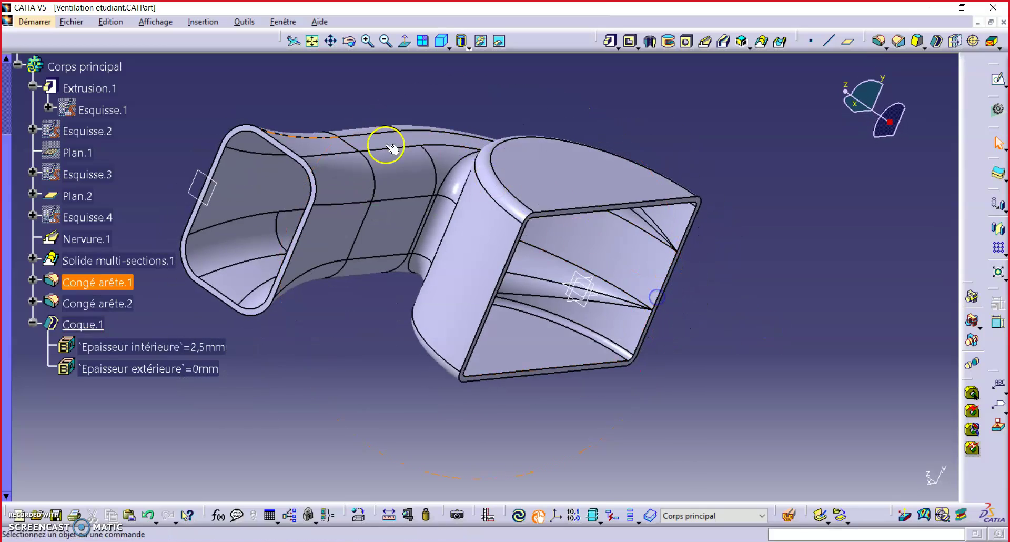
pyautogui.moveTo(713, 279); pyautogui.dragTo(652, 376, button='middle')
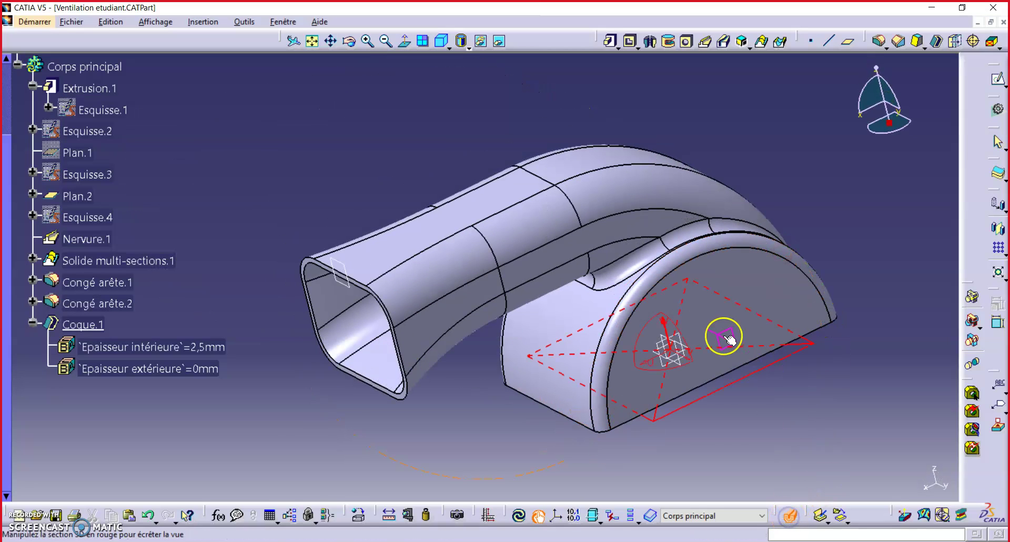
pyautogui.moveTo(674, 327); pyautogui.dragTo(514, 158)
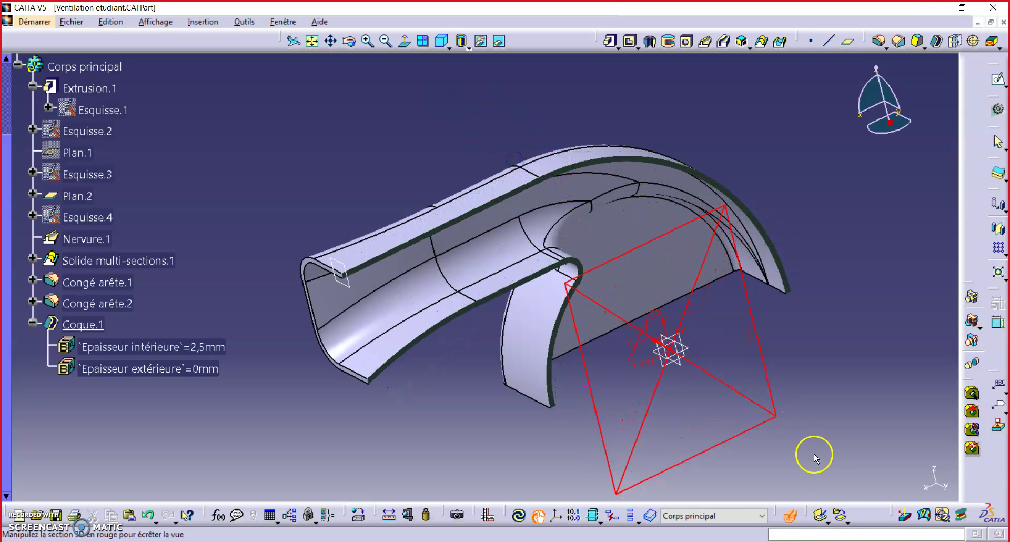
pyautogui.click(833, 508)
pyautogui.moveTo(836, 274); pyautogui.dragTo(737, 245, button='middle')
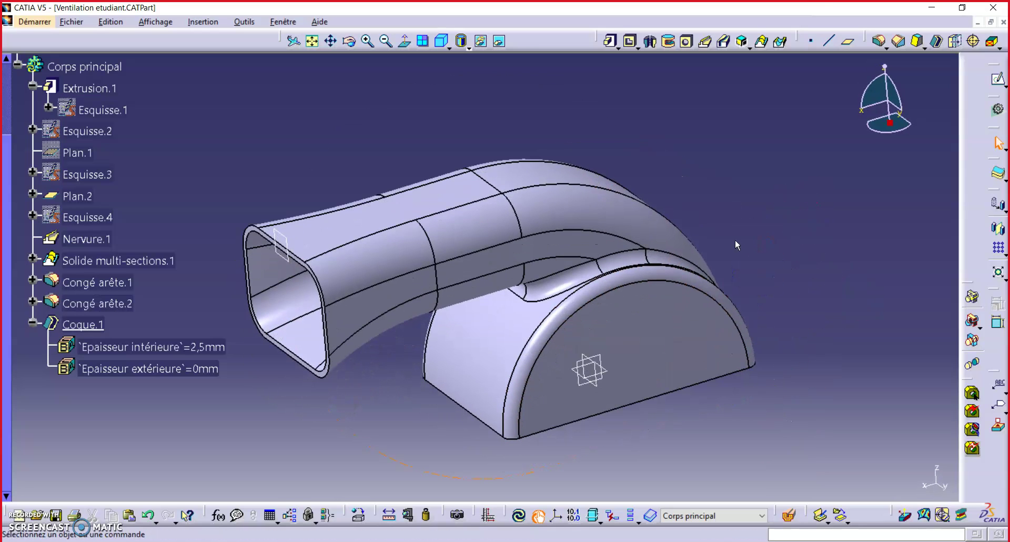
# Open a new sketch on the open underside of the base.
pyautogui.click(749, 228)
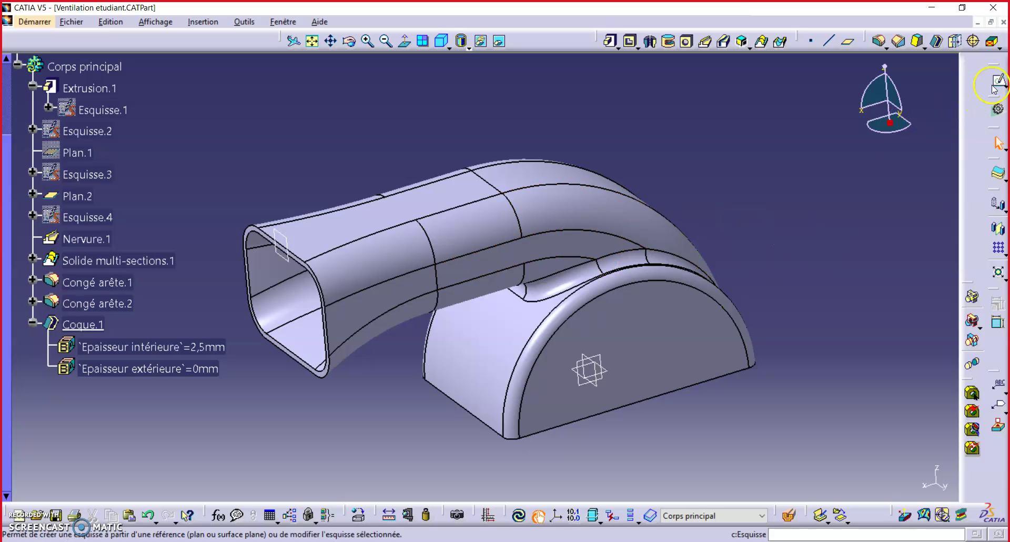
pyautogui.click(714, 334)
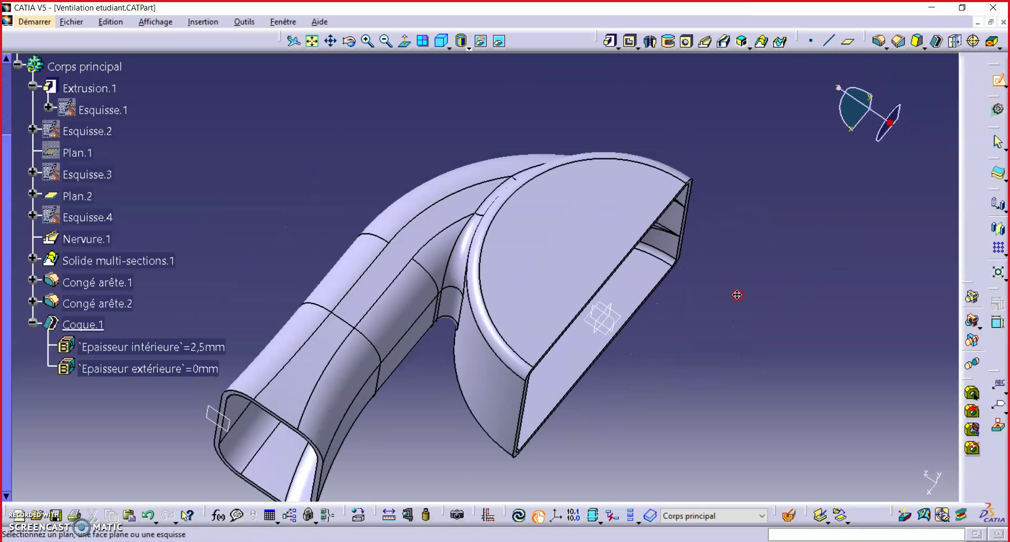
pyautogui.moveTo(620, 145); pyautogui.dragTo(600, 209, button='middle')
pyautogui.moveTo(663, 204); pyautogui.dragTo(716, 169, button='middle')
pyautogui.click(745, 159)
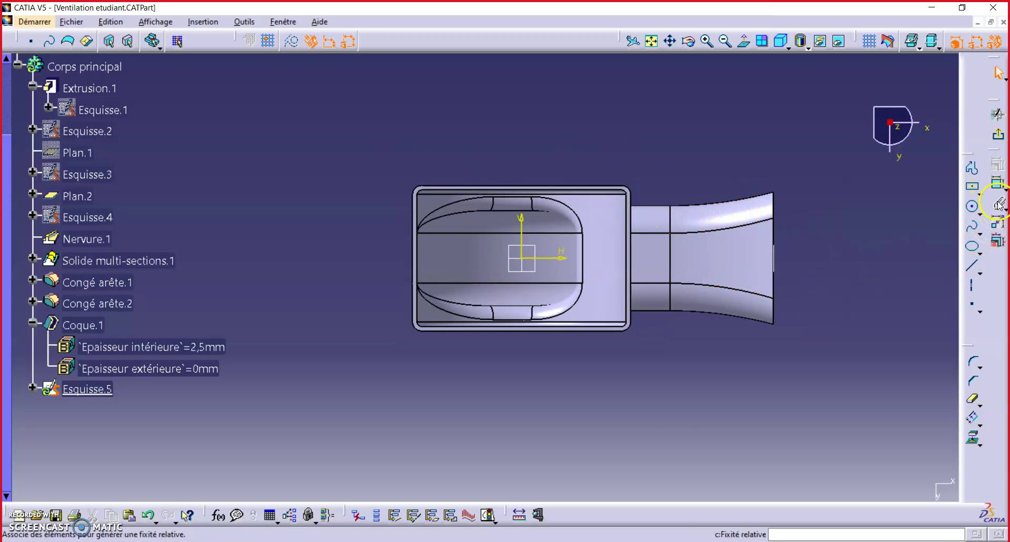
# Sketch a rectangle centred on the origin, about 88 mm high, enclosing the base's rectangular opening.
pyautogui.click(972, 191)
pyautogui.click(521, 257)
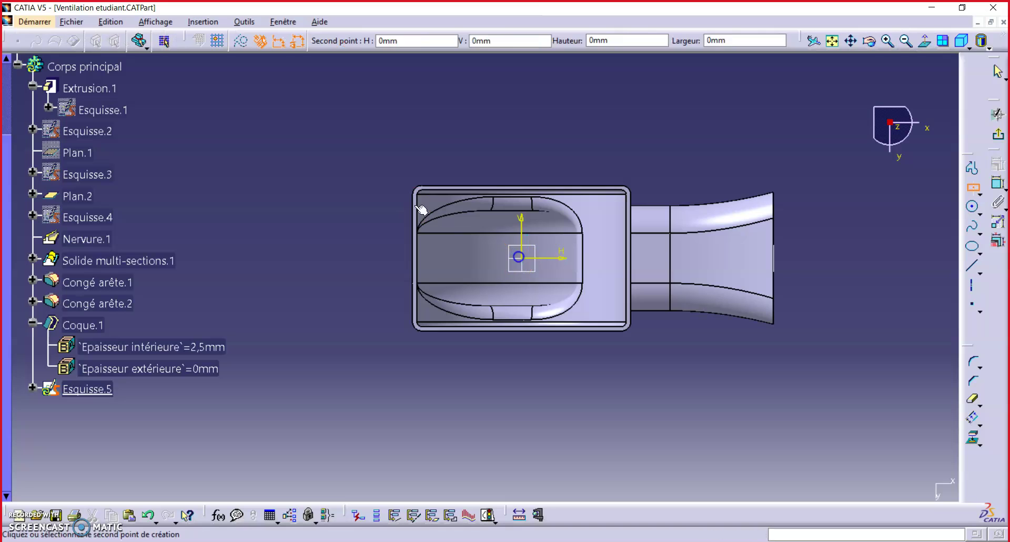
pyautogui.click(318, 178)
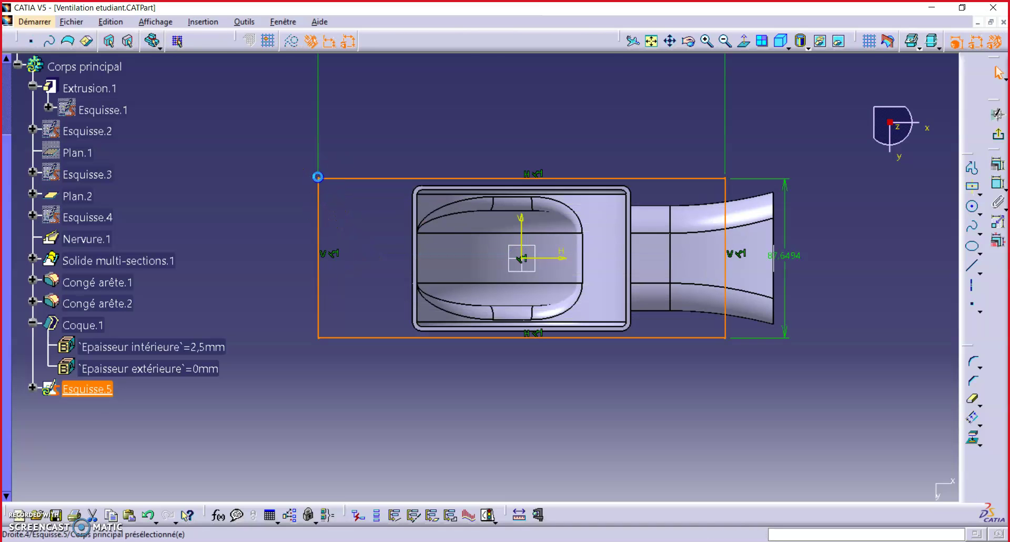
pyautogui.moveTo(437, 210); pyautogui.dragTo(562, 240, button='middle')
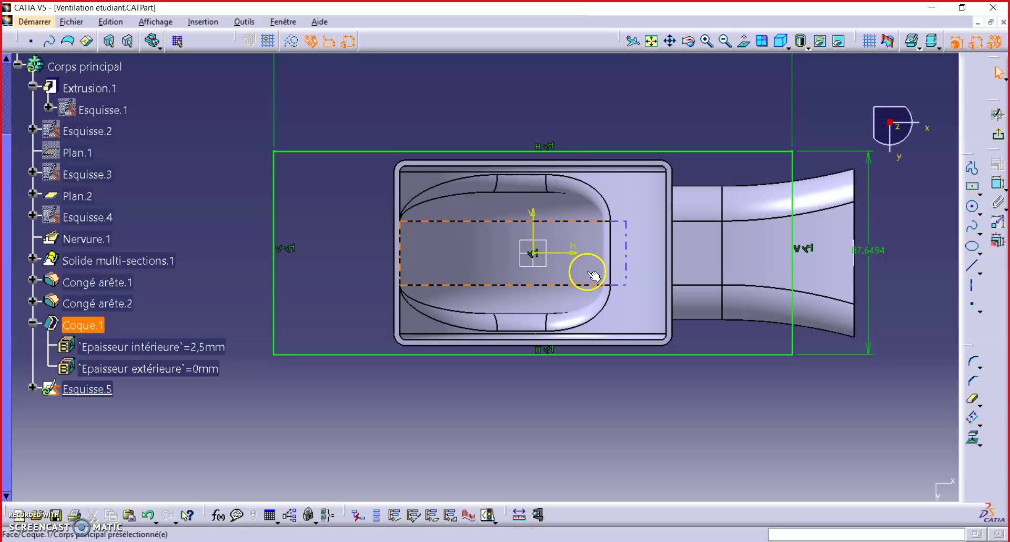
# Set the height of the rectangle around the base opening to 80 mm and its width to 150 mm.
pyautogui.middleClick(760, 119)
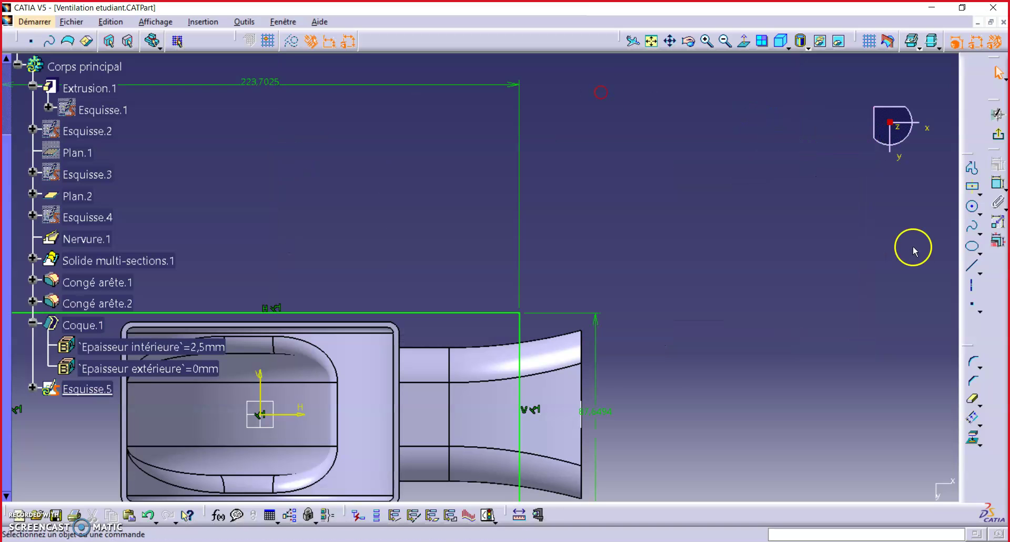
pyautogui.doubleClick(612, 413)
pyautogui.write('8')
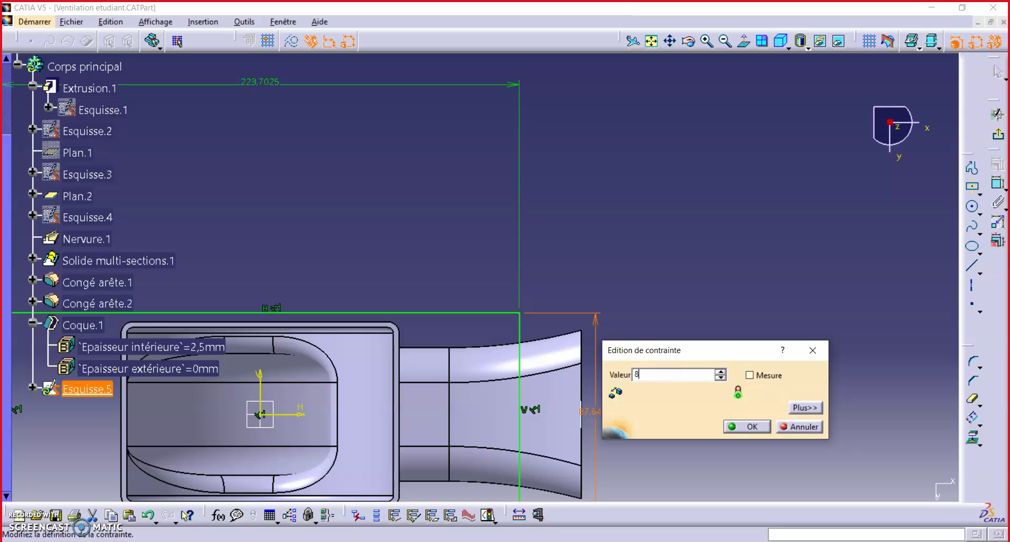
pyautogui.write('0')
pyautogui.press('Return')
pyautogui.moveTo(676, 255); pyautogui.dragTo(751, 277, button='middle')
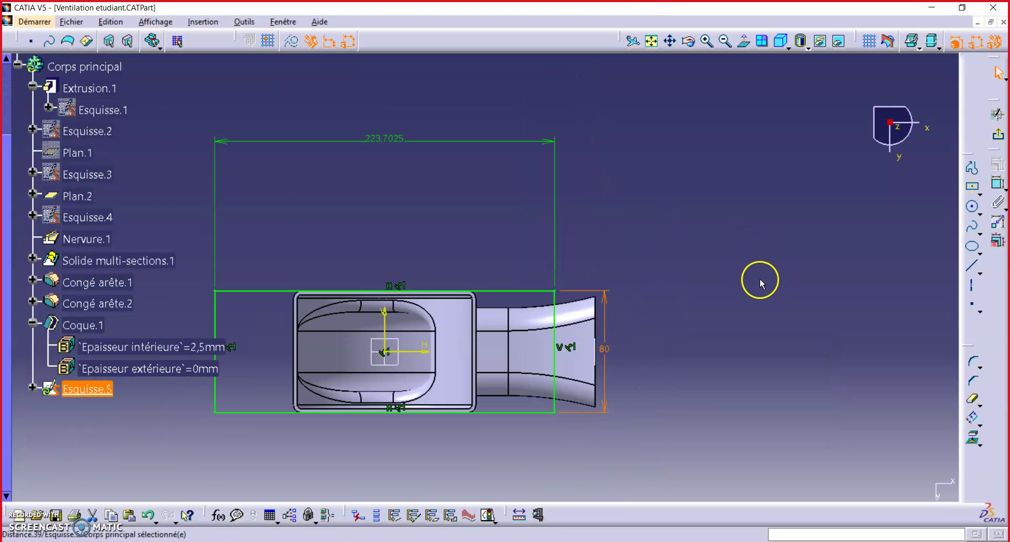
pyautogui.doubleClick(399, 141)
pyautogui.write('150mm')
pyautogui.press('Return')
# Project the inner edges of the base's rectangular opening, including the rounded corners, into the sketch.
pyautogui.moveTo(342, 284)
pyautogui.mouseDown(button='middle')
pyautogui.moveTo(524, 337)
pyautogui.moveTo(524, 251)
pyautogui.moveTo(644, 182)
pyautogui.mouseUp(button='middle')
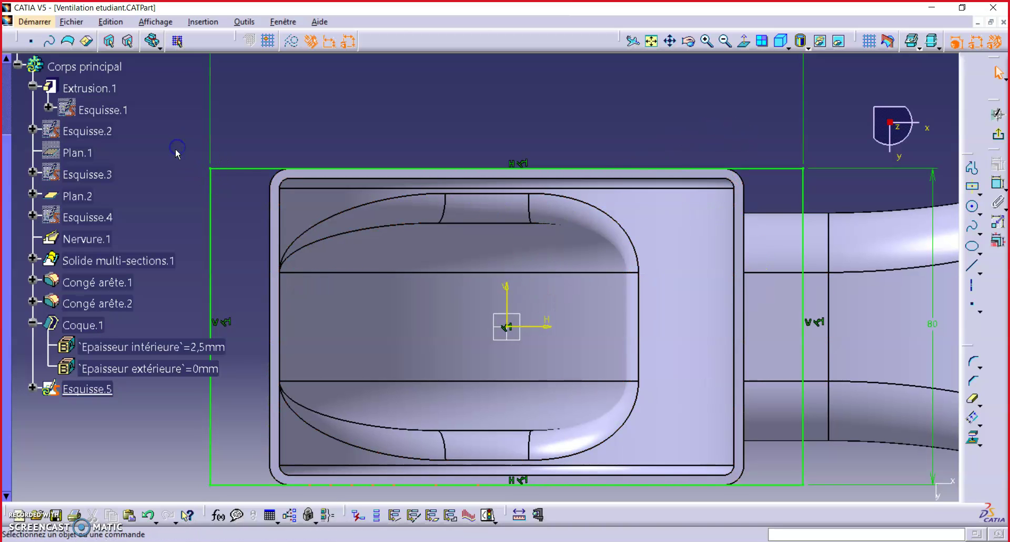
pyautogui.click(974, 439)
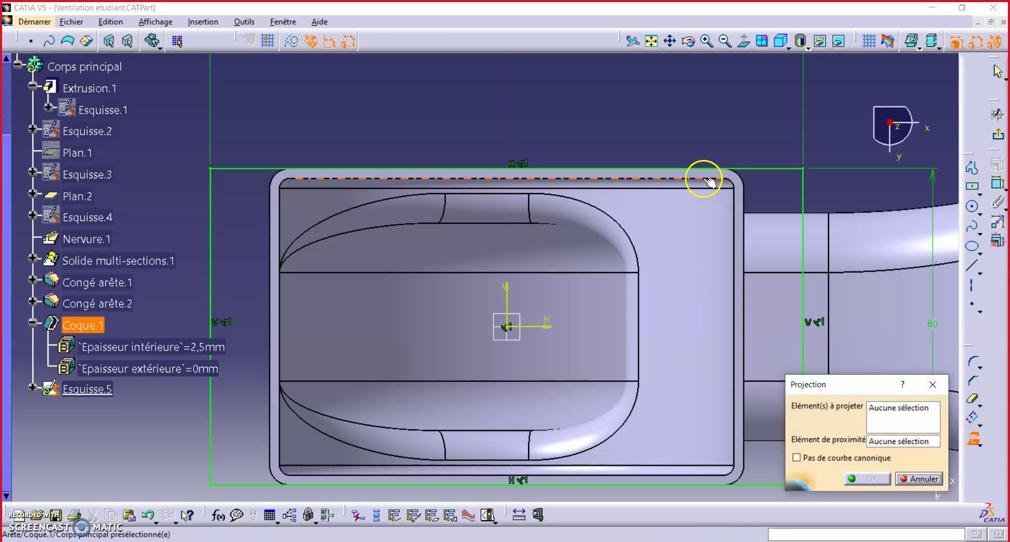
pyautogui.click(704, 179)
pyautogui.click(735, 200)
pyautogui.click(279, 183)
pyautogui.click(279, 278)
pyautogui.click(281, 401)
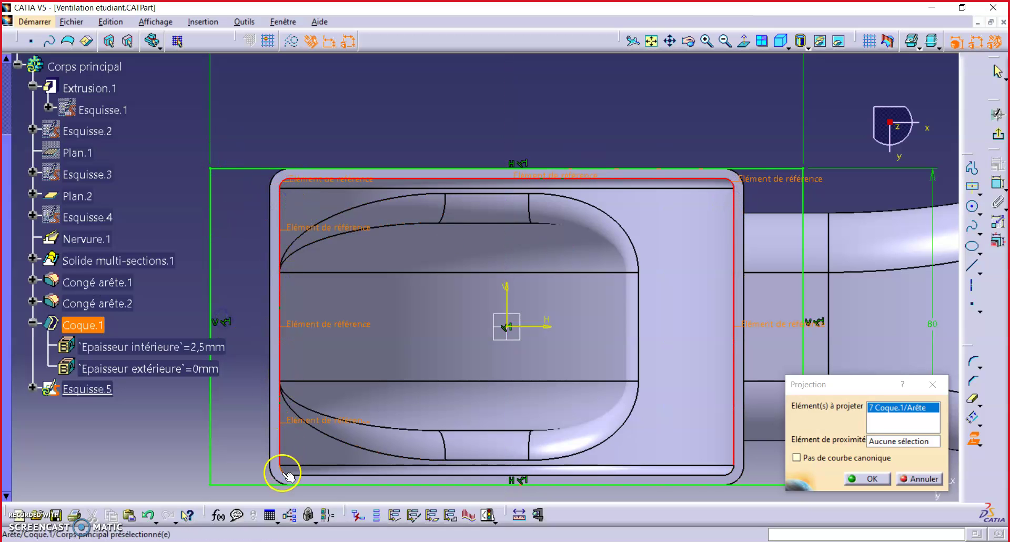
pyautogui.click(304, 475)
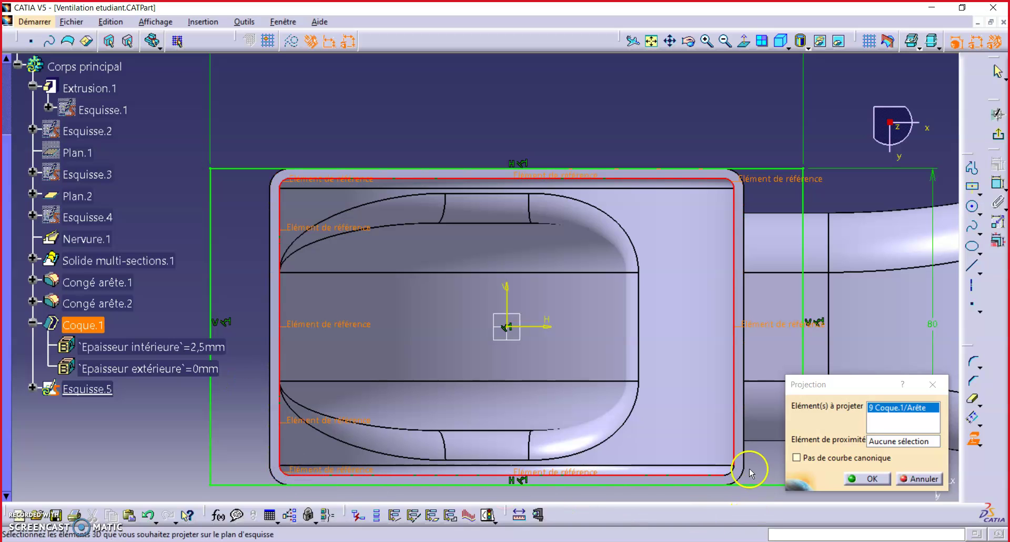
pyautogui.click(863, 479)
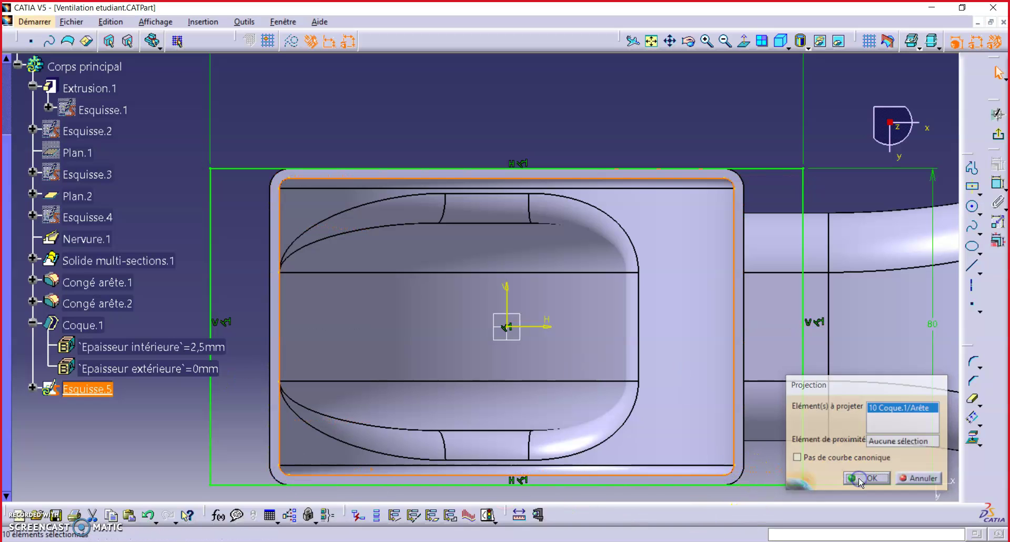
# Finish the sketch and extrude it 4 mm with the direction reversed to form a flange around the base opening.
pyautogui.moveTo(926, 148)
pyautogui.mouseDown(button='middle')
pyautogui.moveTo(582, 147)
pyautogui.moveTo(572, 176)
pyautogui.moveTo(683, 337)
pyautogui.moveTo(758, 236)
pyautogui.moveTo(699, 273)
pyautogui.moveTo(724, 183)
pyautogui.mouseUp(button='middle')
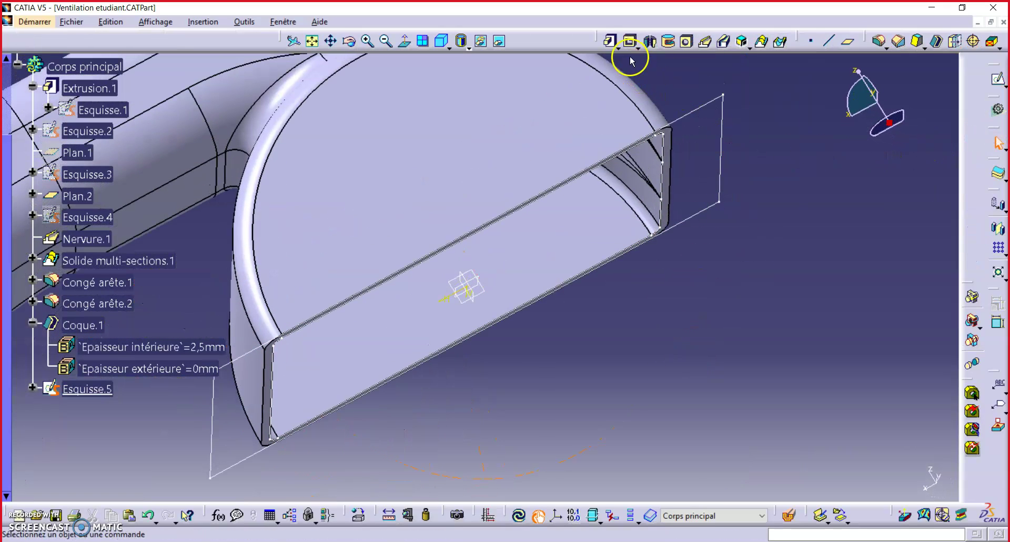
pyautogui.click(610, 41)
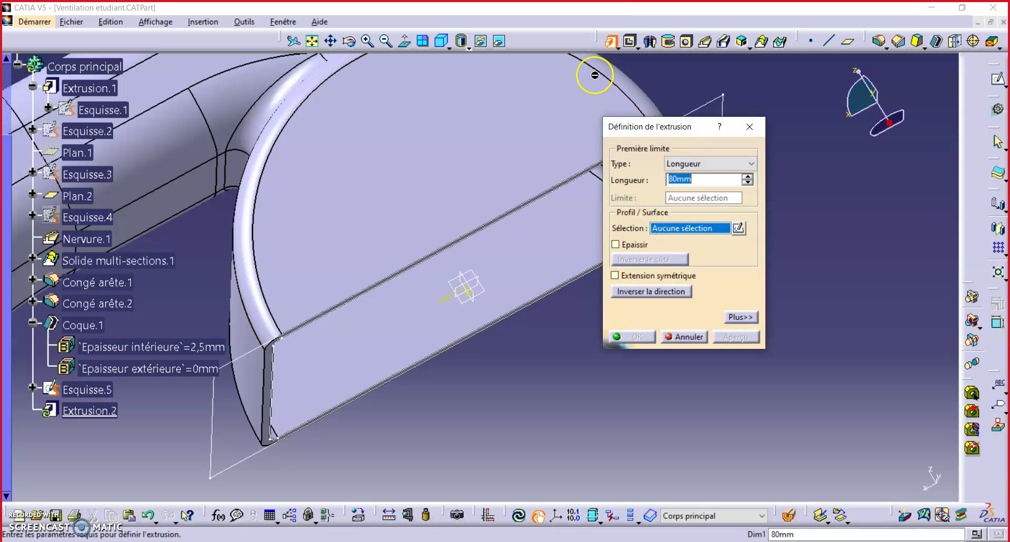
pyautogui.write('4')
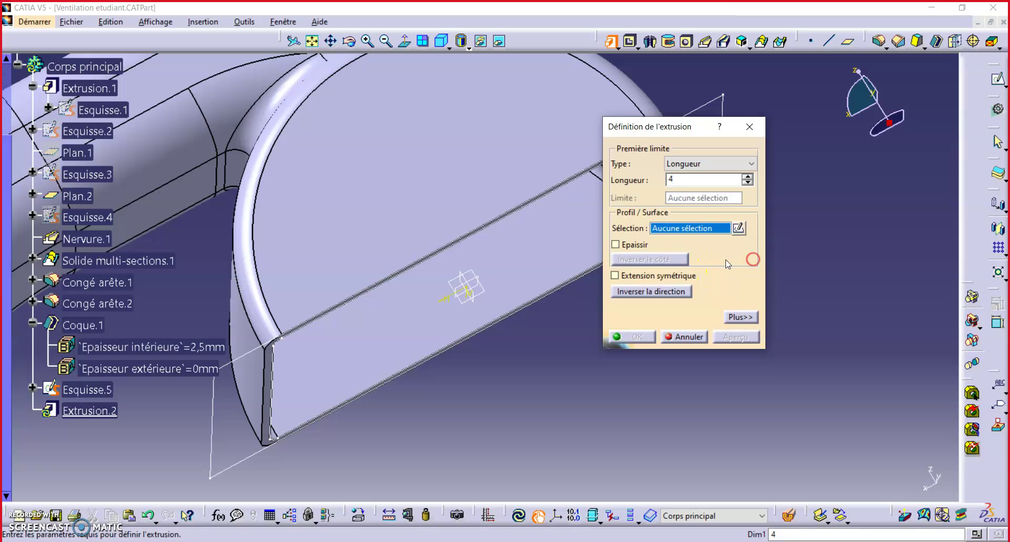
pyautogui.click(247, 354)
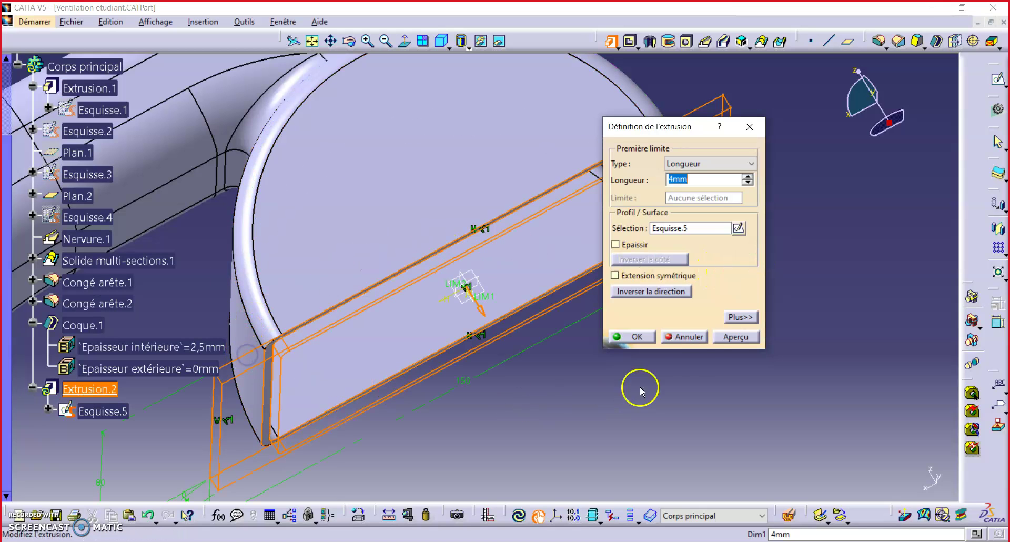
pyautogui.click(657, 294)
pyautogui.click(736, 338)
pyautogui.click(677, 339)
# Try an inside thickness of 3 mm for the shell, update the part, and restore the thickness to 2.5 mm.
pyautogui.moveTo(594, 200); pyautogui.dragTo(550, 215, button='middle')
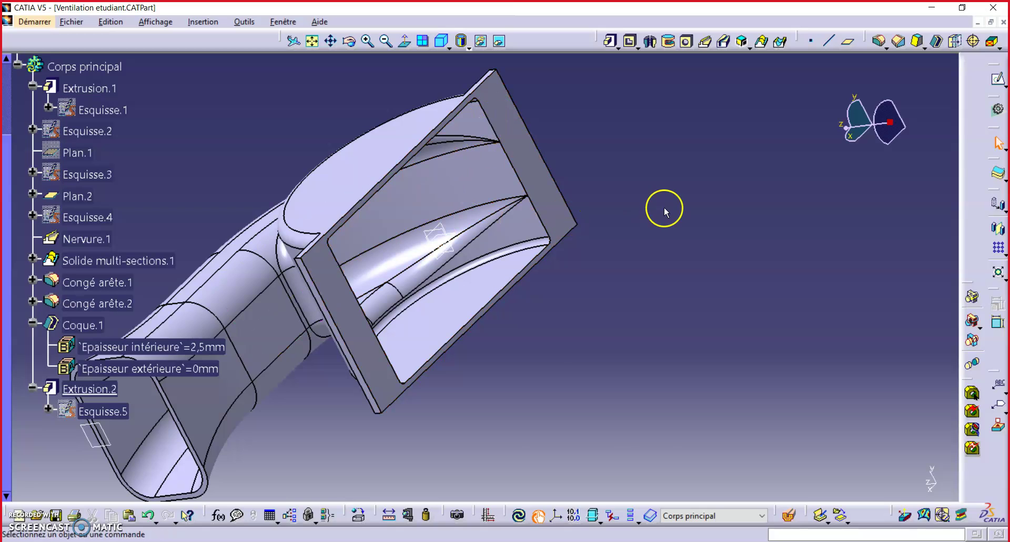
pyautogui.click(139, 346)
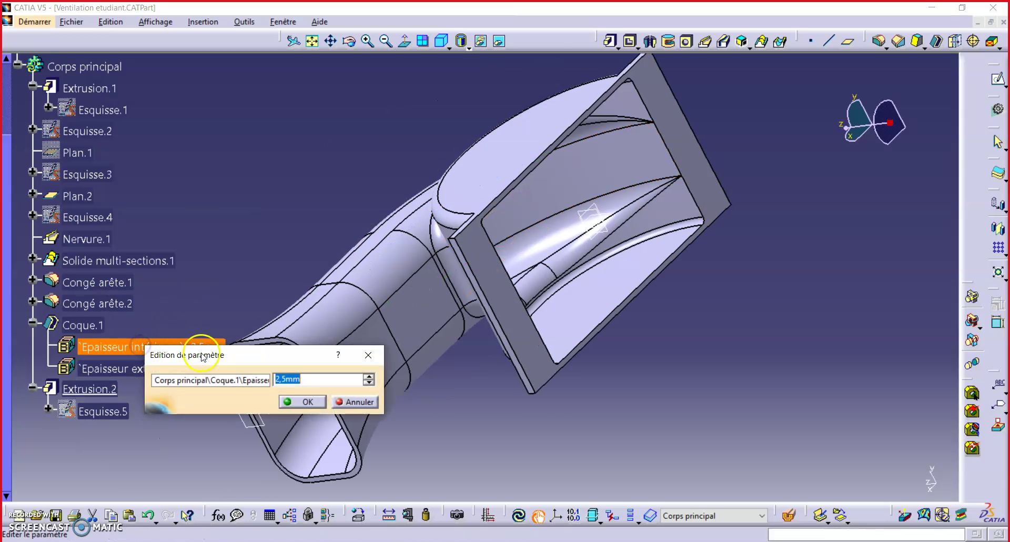
pyautogui.click(304, 402)
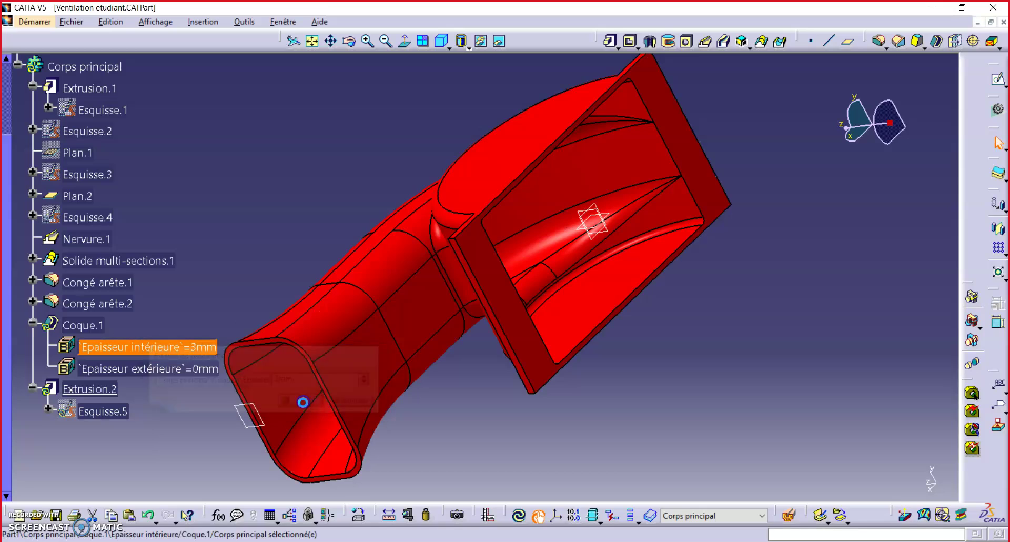
pyautogui.click(520, 516)
pyautogui.moveTo(638, 210); pyautogui.dragTo(580, 169, button='middle')
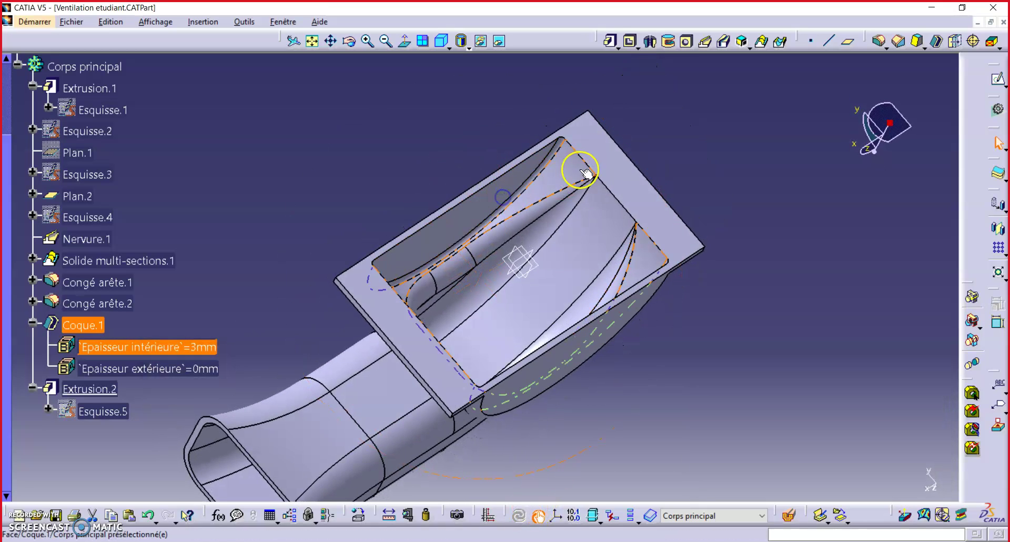
pyautogui.doubleClick(147, 343)
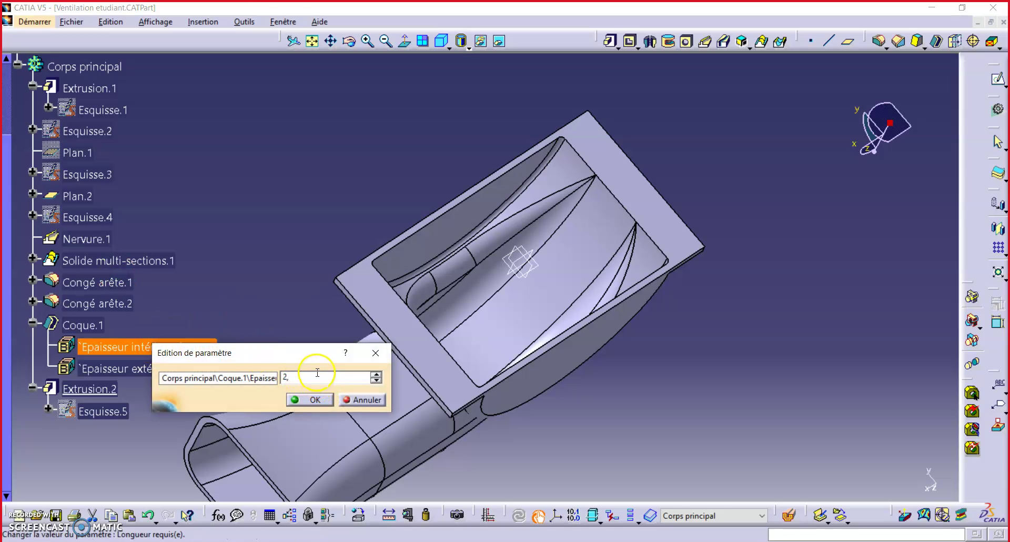
pyautogui.click(297, 398)
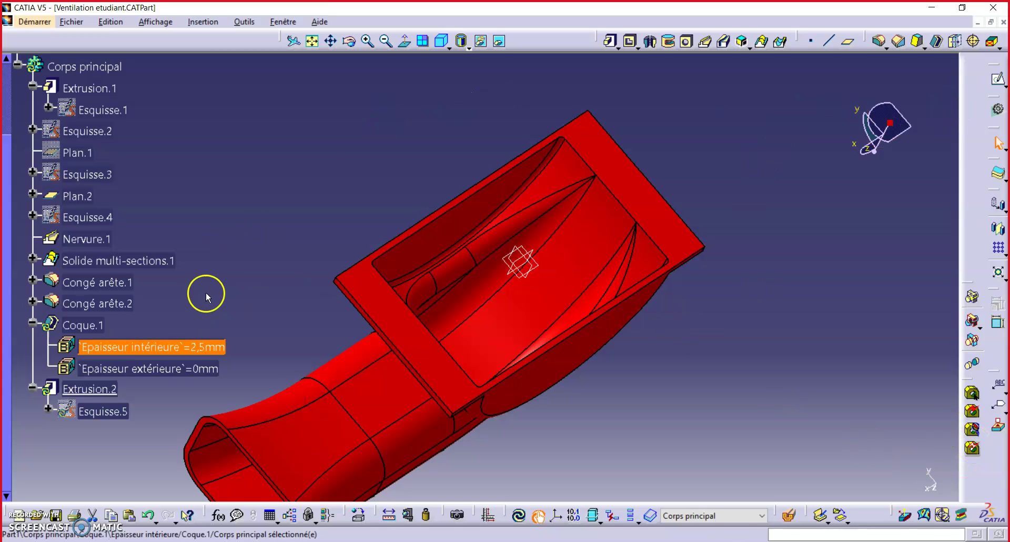
# Start a hole on the flange's upper face, at the end opposite the duct outlet, and open its positioning sketch.
pyautogui.moveTo(570, 289); pyautogui.dragTo(474, 269, button='middle')
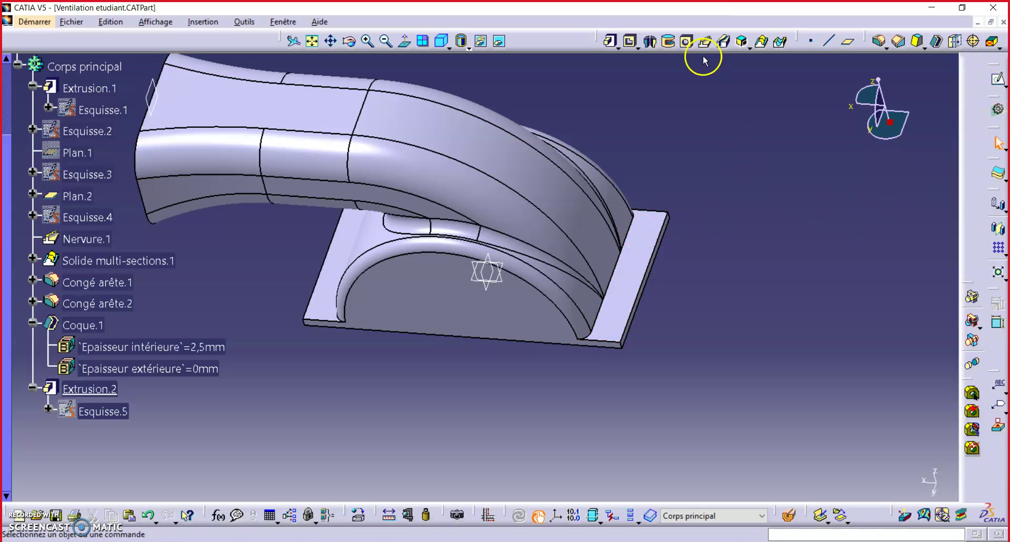
pyautogui.click(688, 43)
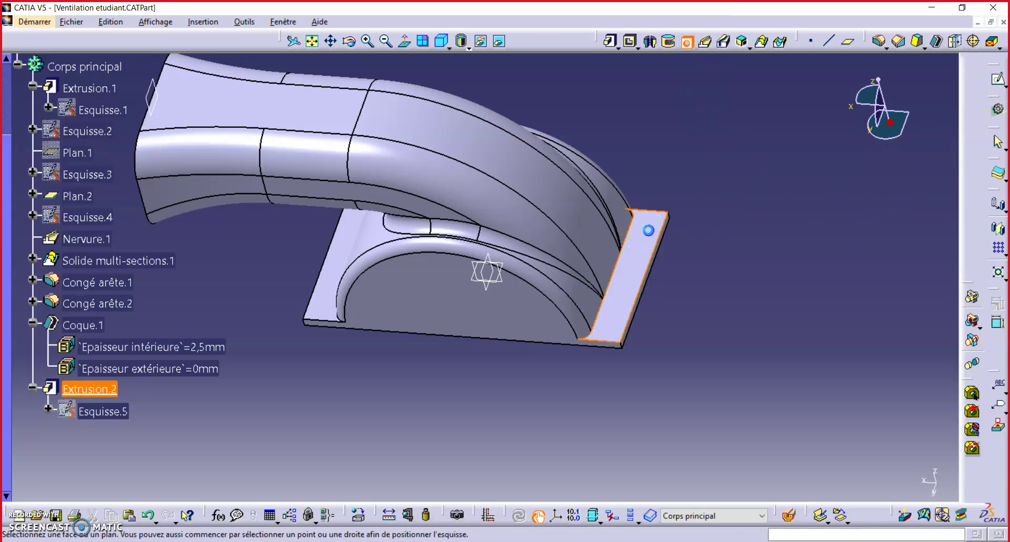
pyautogui.click(649, 230)
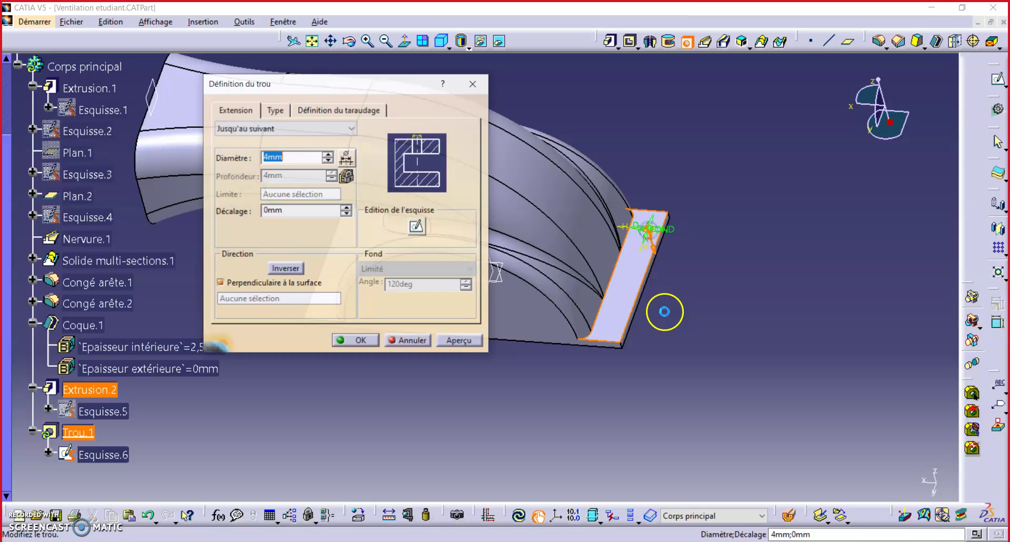
pyautogui.click(417, 227)
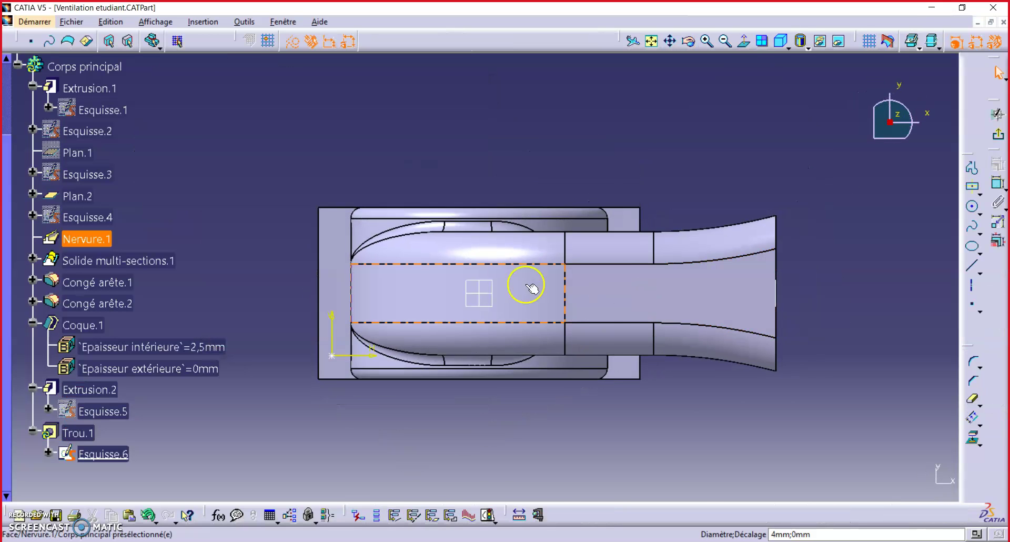
# Constrain the hole centre 10 mm from the flange's long edge.
pyautogui.moveTo(331, 413)
pyautogui.mouseDown(button='middle')
pyautogui.moveTo(395, 368)
pyautogui.moveTo(491, 332)
pyautogui.moveTo(496, 314)
pyautogui.mouseUp(button='middle')
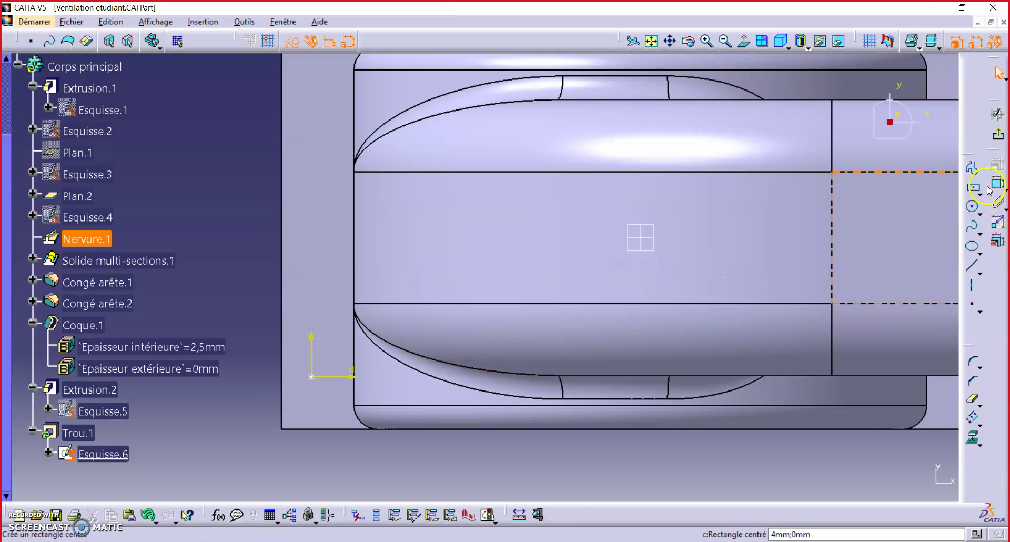
pyautogui.click(996, 156)
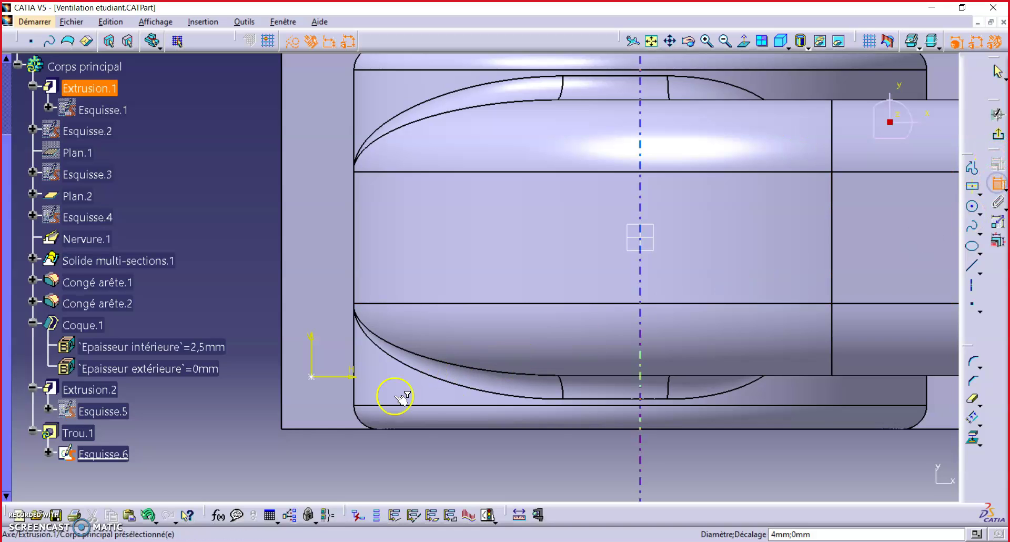
pyautogui.click(318, 430)
pyautogui.click(253, 404)
pyautogui.doubleClick(255, 400)
pyautogui.write('1')
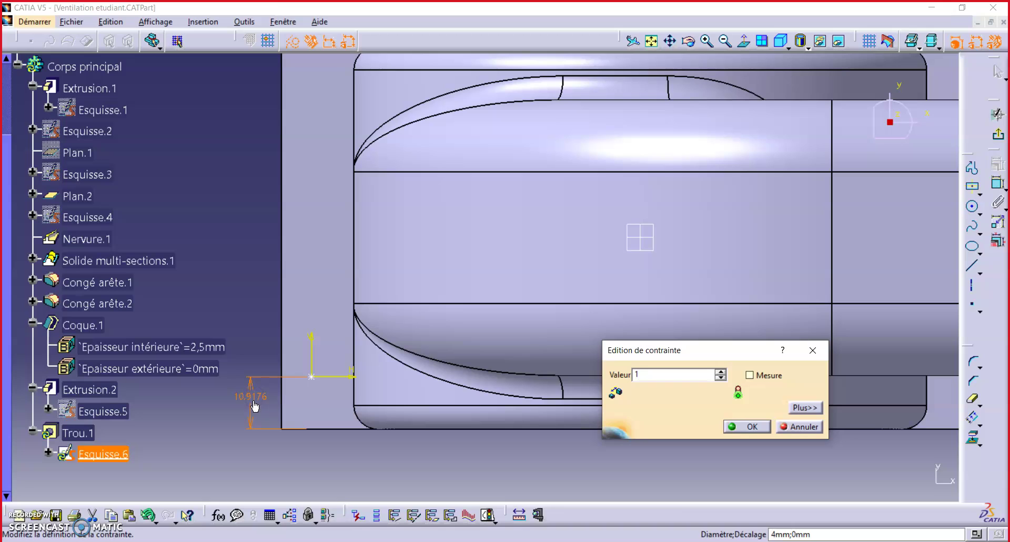
pyautogui.write('0')
pyautogui.press('Return')
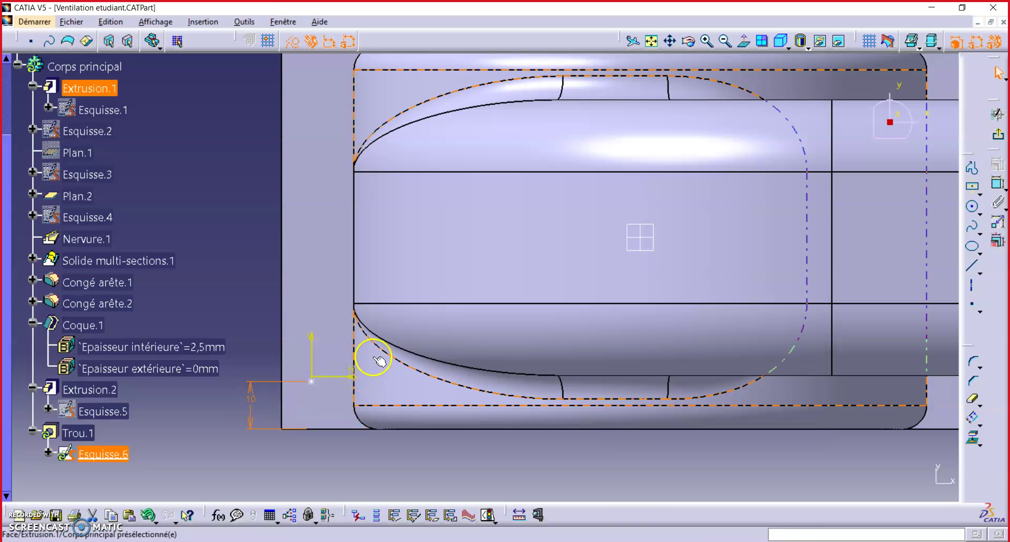
# Constrain the hole centre 67.5 mm horizontally from the middle of the base and leave the positioning sketch.
pyautogui.moveTo(440, 319); pyautogui.dragTo(605, 371, button='middle')
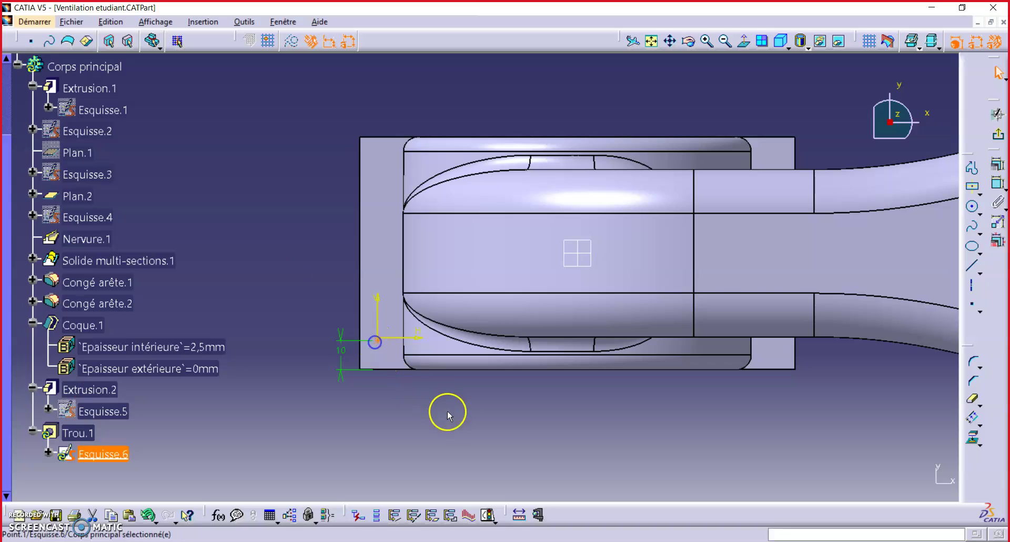
pyautogui.click(585, 263)
pyautogui.click(480, 415)
pyautogui.doubleClick(482, 416)
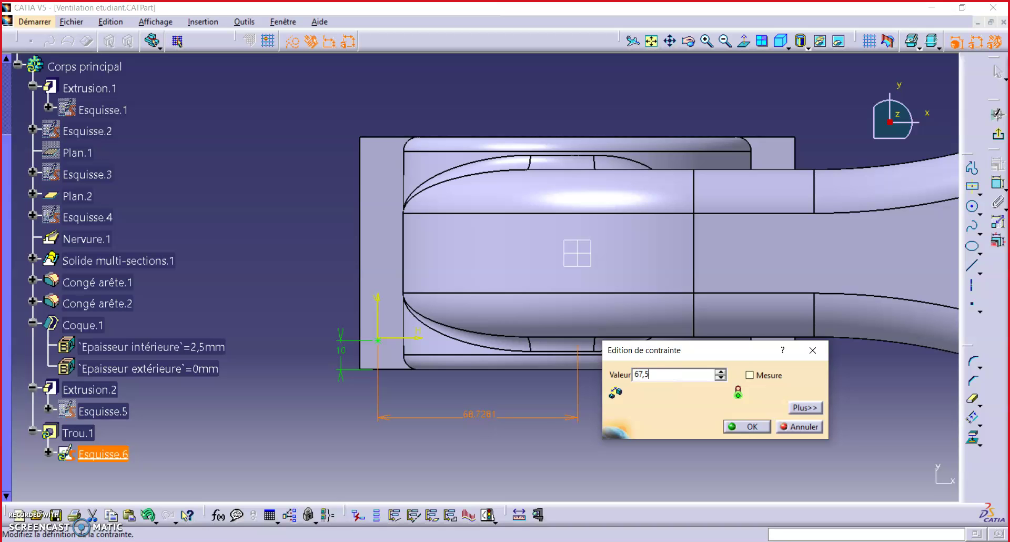
pyautogui.press('Return')
pyautogui.click(997, 134)
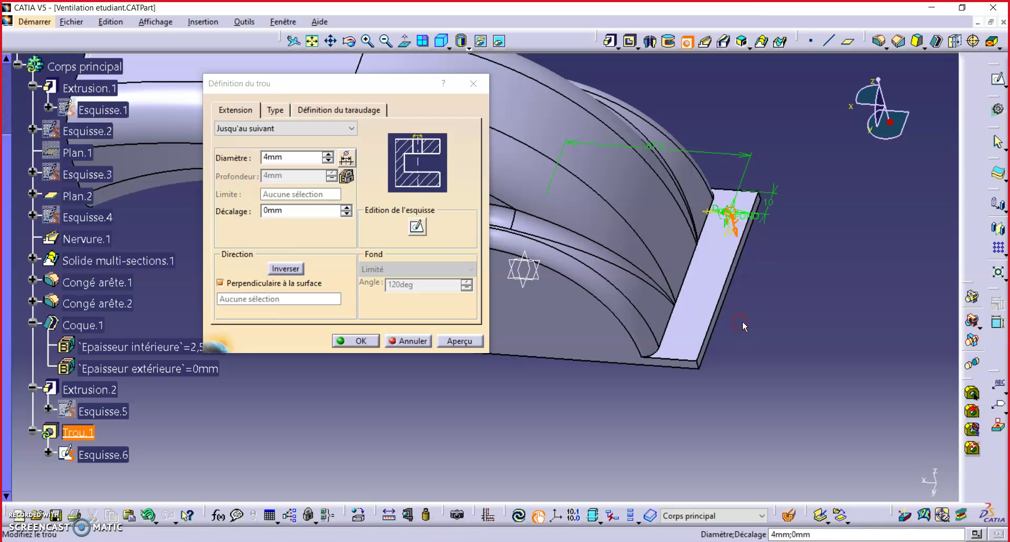
# Create the flange hole with a 4 mm diameter, extending up to the next face.
pyautogui.moveTo(630, 367); pyautogui.dragTo(701, 403, button='middle')
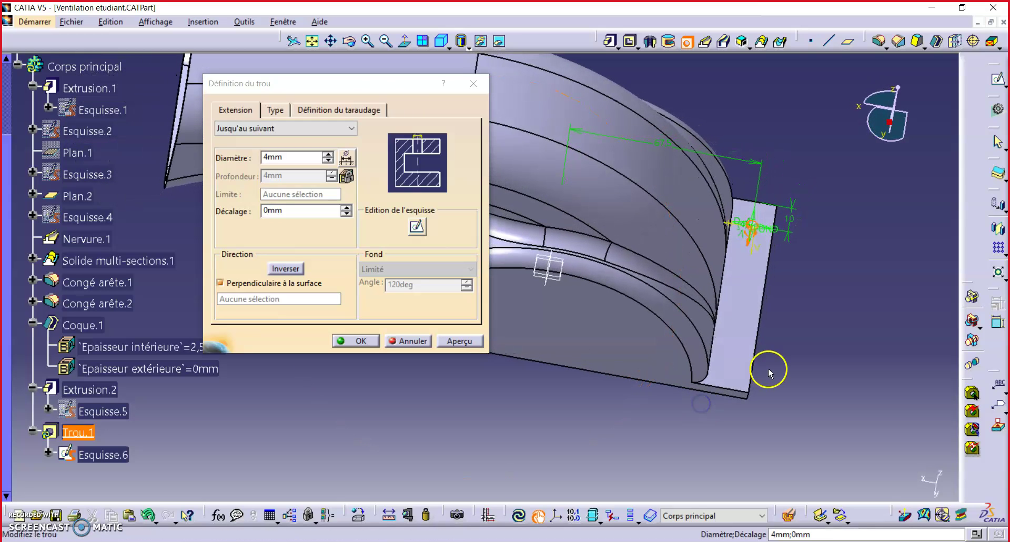
pyautogui.moveTo(579, 395); pyautogui.dragTo(631, 371, button='middle')
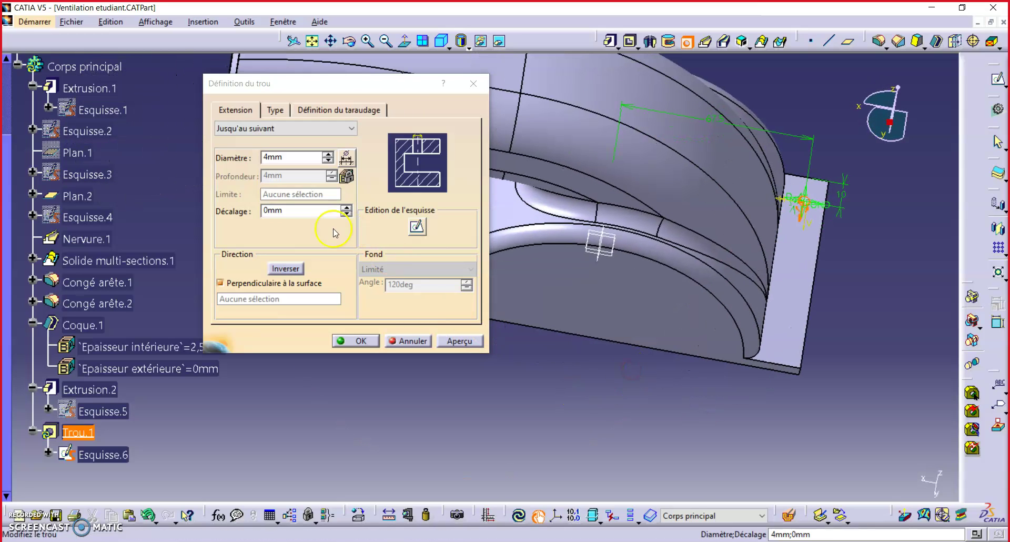
pyautogui.click(314, 161)
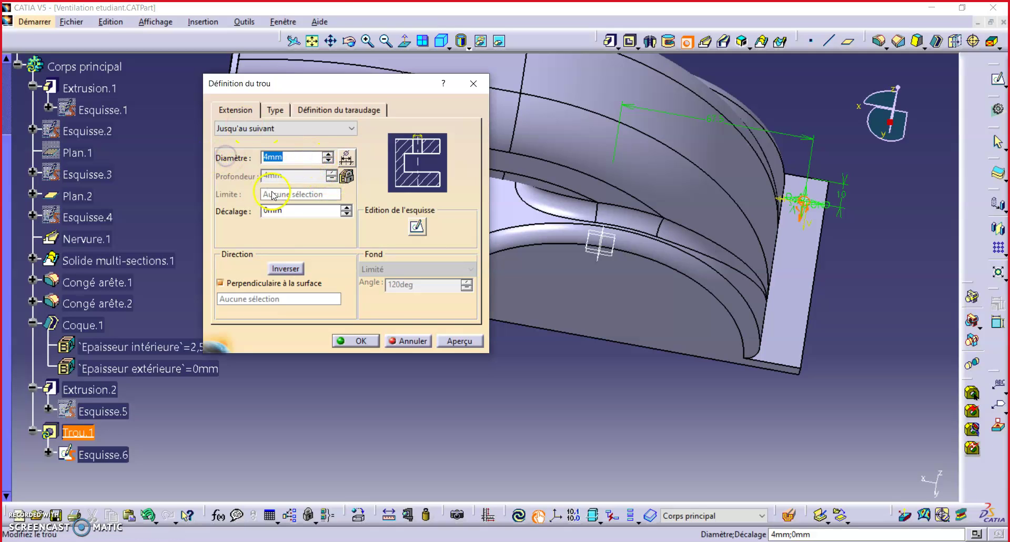
pyautogui.click(367, 341)
# Start a rectangular pattern of the flange hole with 4 instances spaced 20 mm along the flange's short edge.
pyautogui.moveTo(823, 304); pyautogui.dragTo(445, 351, button='middle')
pyautogui.click(444, 352)
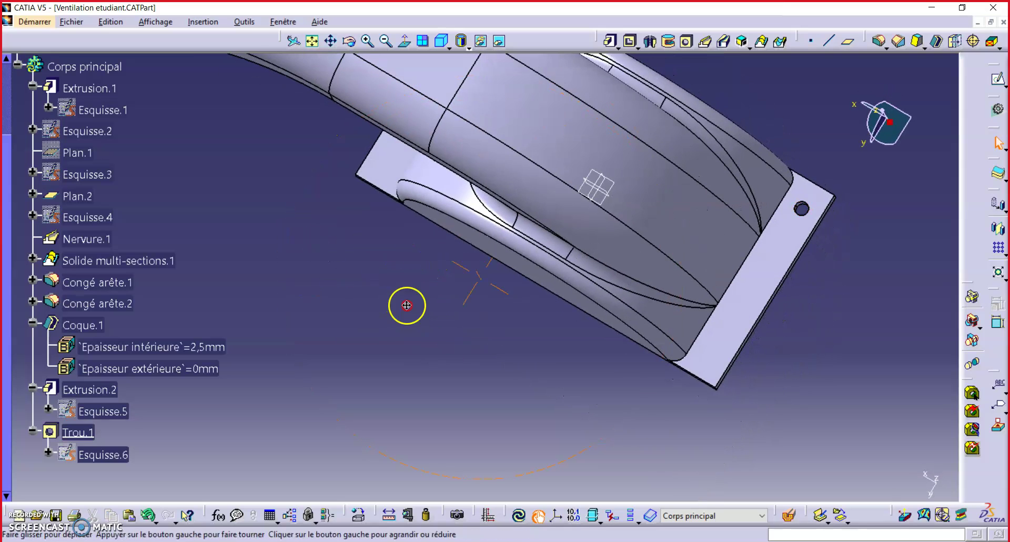
pyautogui.moveTo(401, 300); pyautogui.dragTo(431, 330, button='middle')
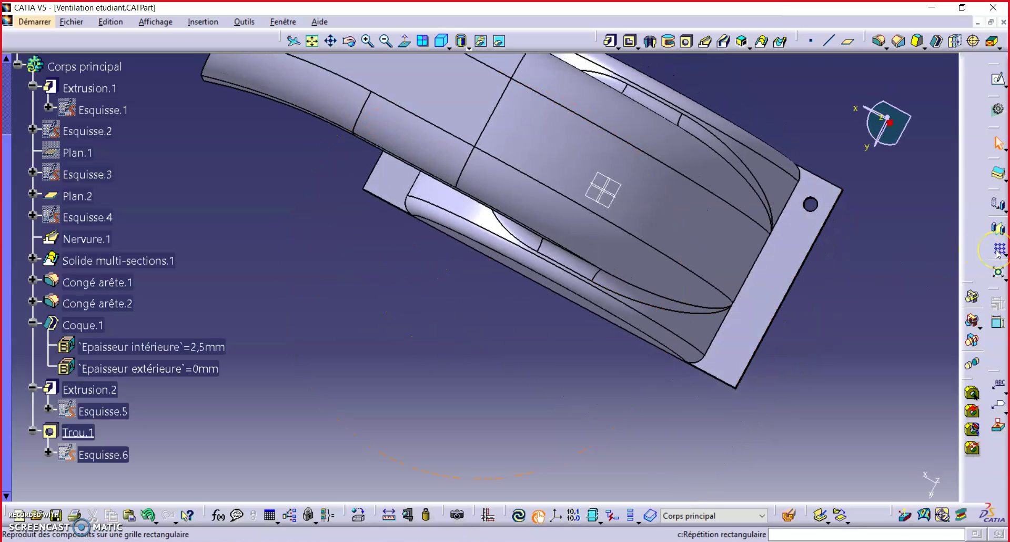
pyautogui.moveTo(492, 239); pyautogui.dragTo(600, 291, button='middle')
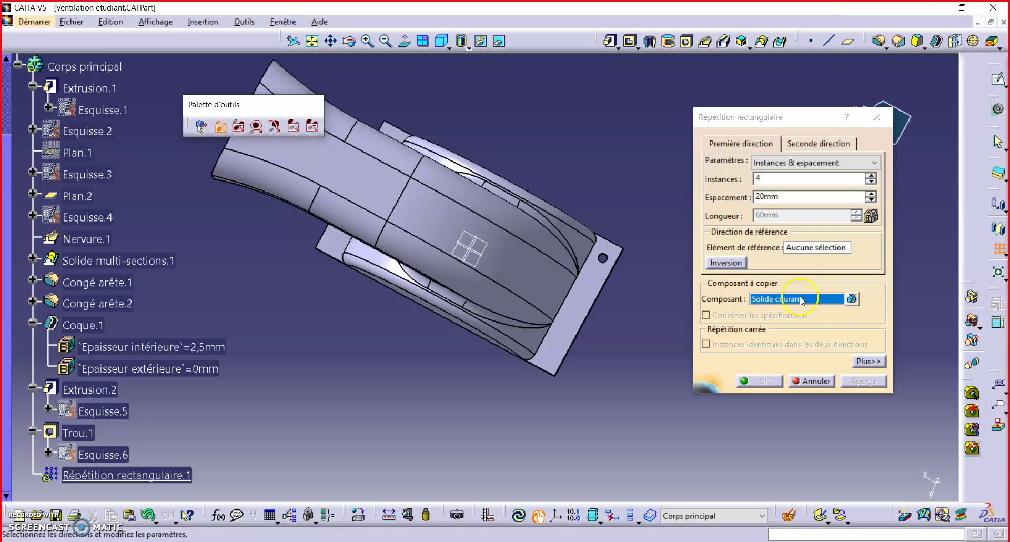
pyautogui.click(853, 298)
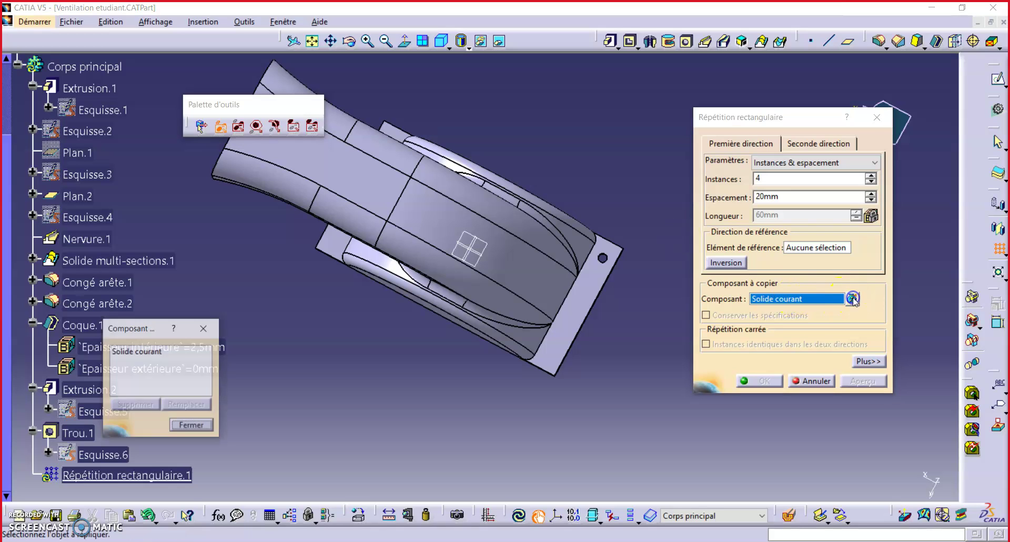
pyautogui.click(78, 431)
pyautogui.click(181, 428)
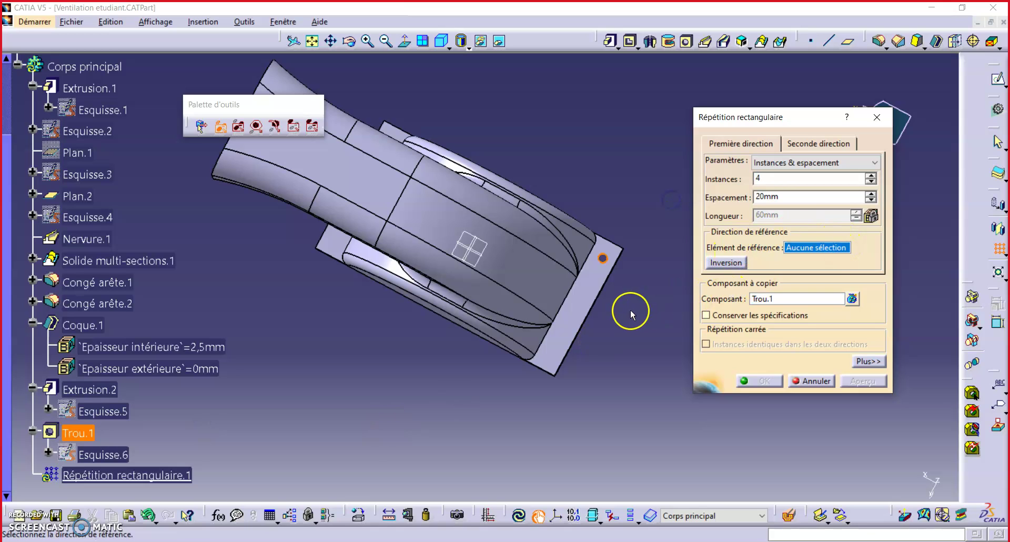
pyautogui.click(605, 280)
pyautogui.moveTo(617, 353); pyautogui.dragTo(576, 320, button='middle')
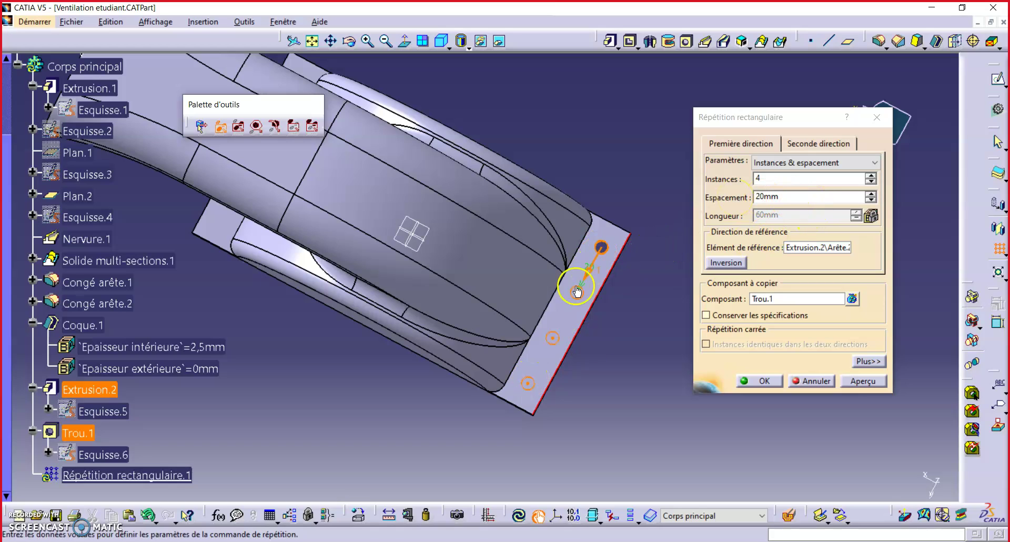
pyautogui.moveTo(350, 346); pyautogui.dragTo(386, 222, button='middle')
pyautogui.moveTo(487, 181); pyautogui.dragTo(471, 261, button='middle')
# Add a second pattern direction along the flange's long edge with 2 instances spaced 135 mm, and create the pattern.
pyautogui.click(825, 146)
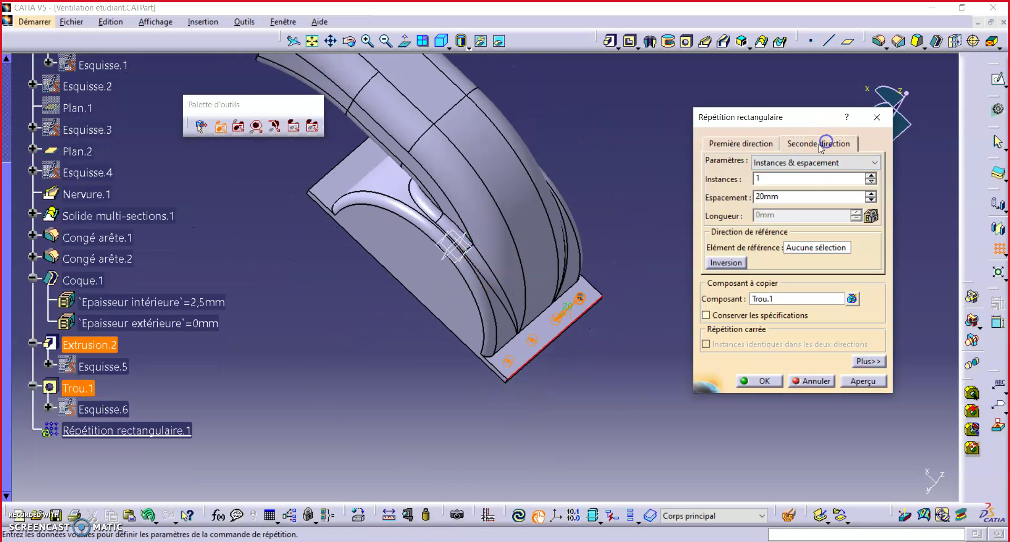
pyautogui.click(832, 249)
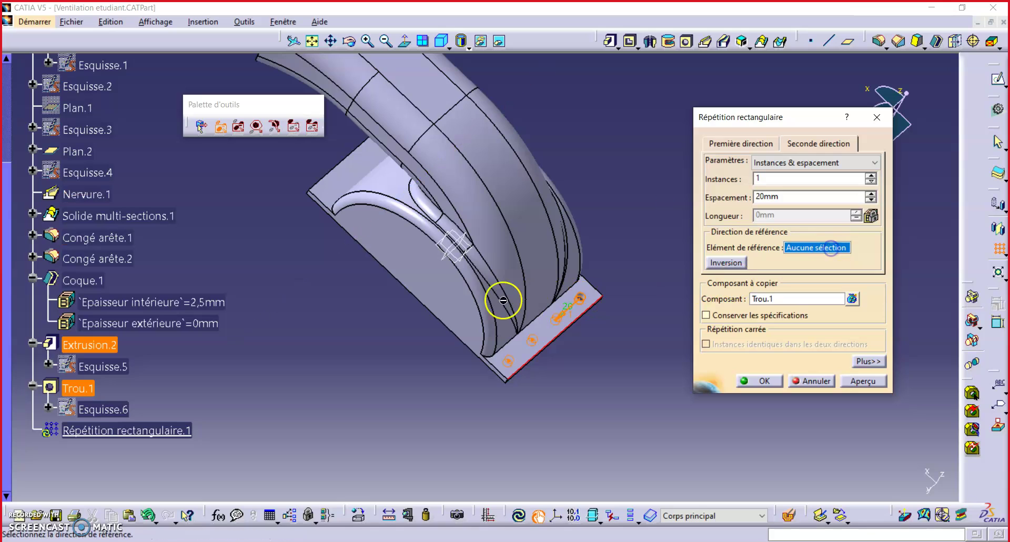
pyautogui.click(427, 306)
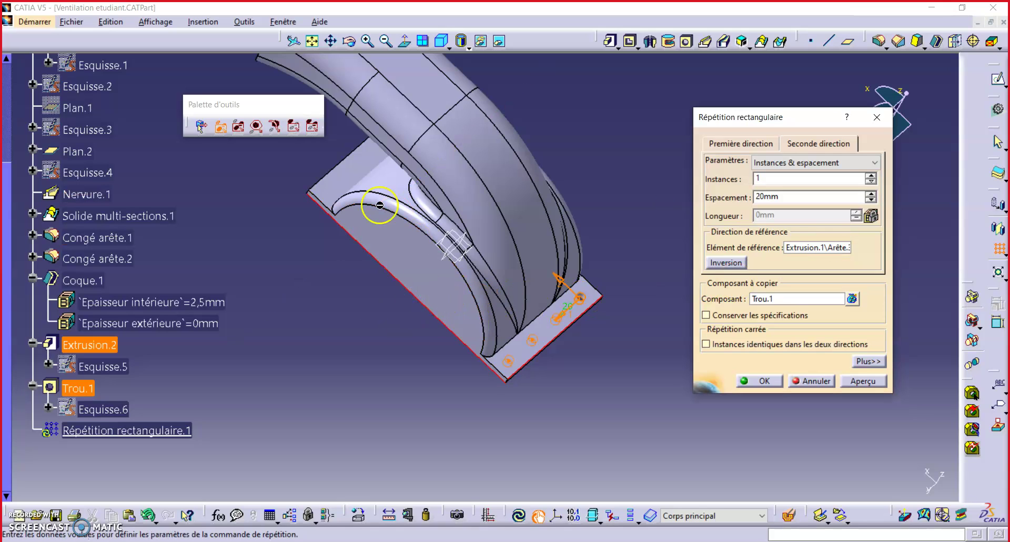
pyautogui.click(871, 176)
pyautogui.press('Tab')
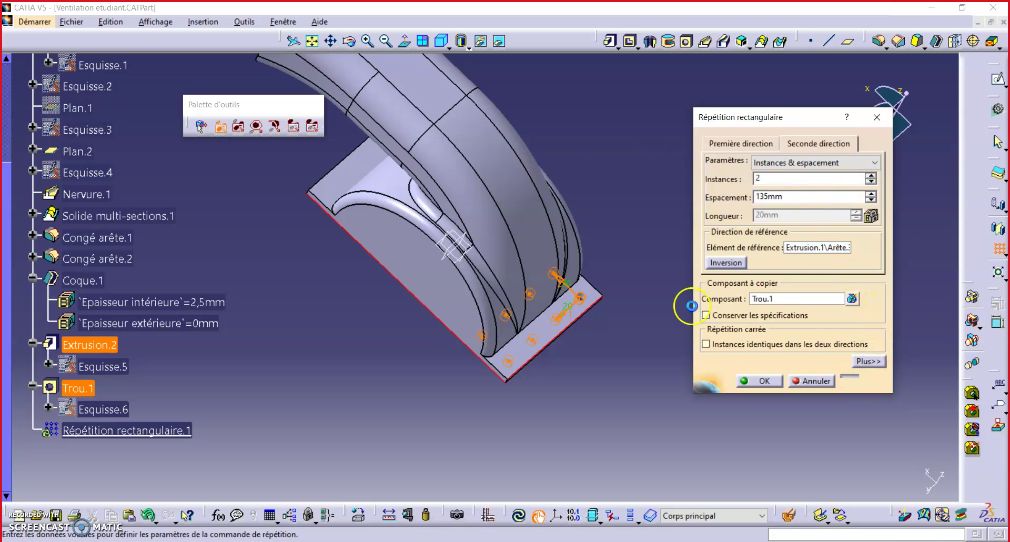
pyautogui.moveTo(564, 321); pyautogui.dragTo(599, 308, button='middle')
pyautogui.click(749, 380)
# Open a sketch on the flat semicircular side face of the duct base.
pyautogui.moveTo(428, 287); pyautogui.dragTo(245, 229, button='middle')
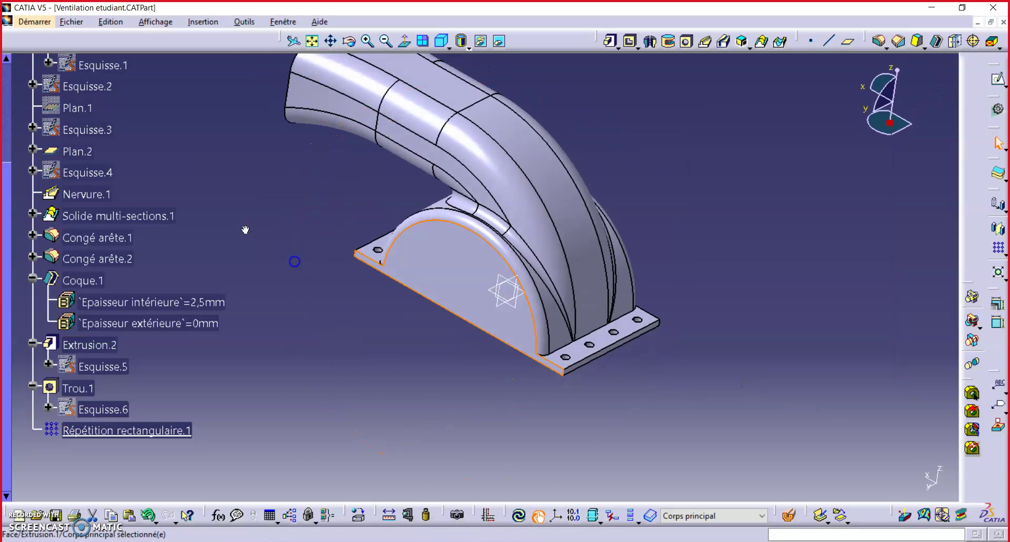
pyautogui.moveTo(391, 335); pyautogui.dragTo(597, 302, button='middle')
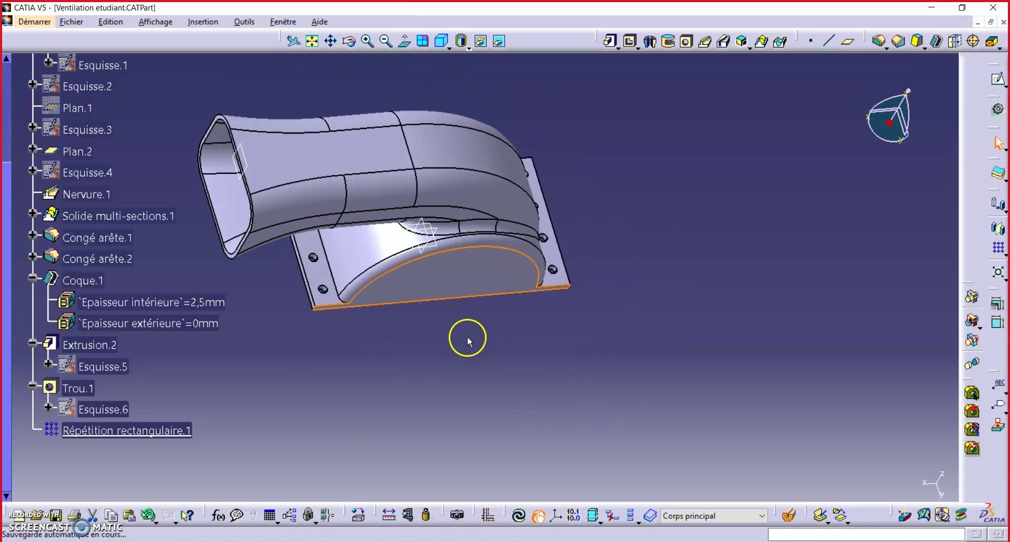
pyautogui.moveTo(466, 336); pyautogui.dragTo(408, 396, button='middle')
pyautogui.moveTo(653, 305); pyautogui.dragTo(526, 217, button='middle')
pyautogui.click(545, 255)
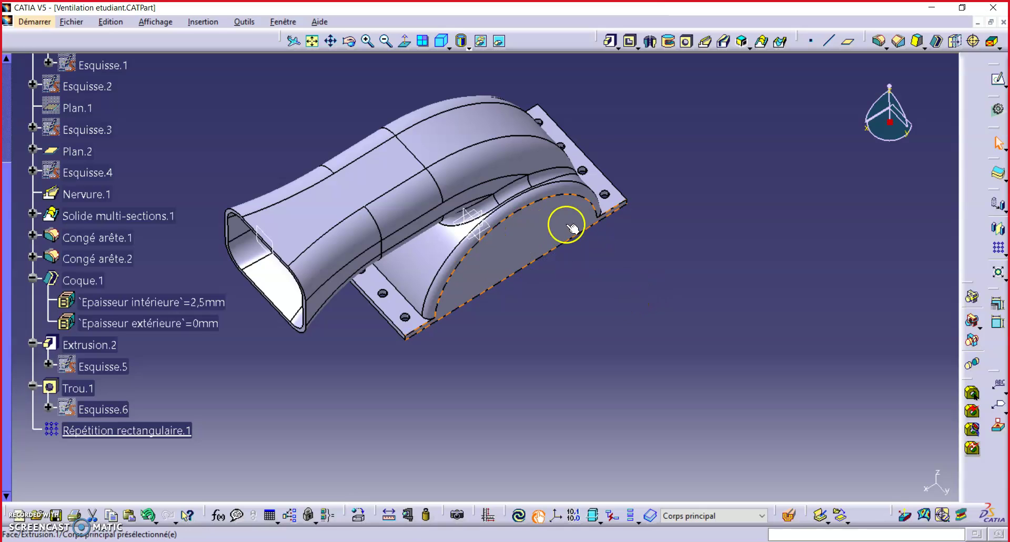
pyautogui.click(648, 287)
pyautogui.click(991, 87)
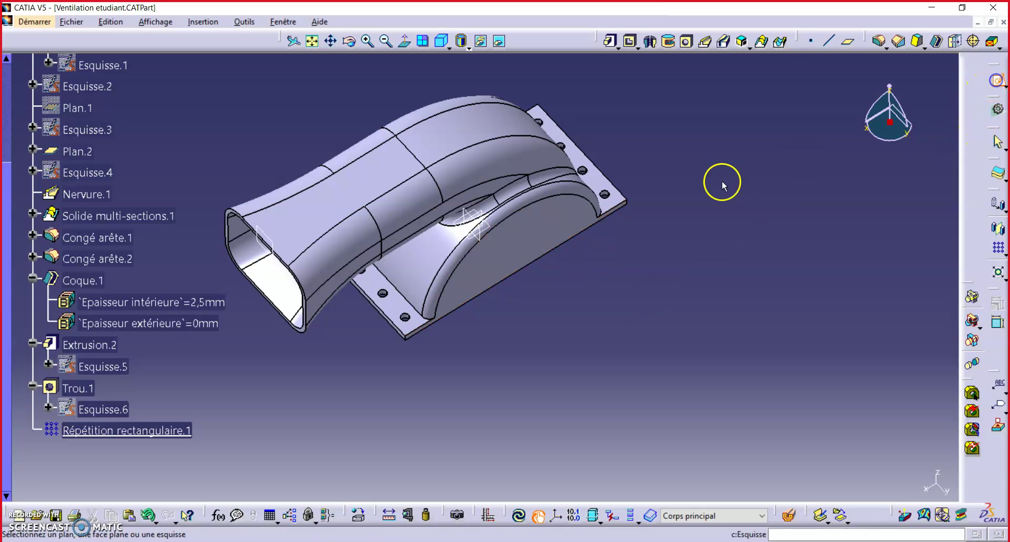
pyautogui.click(551, 232)
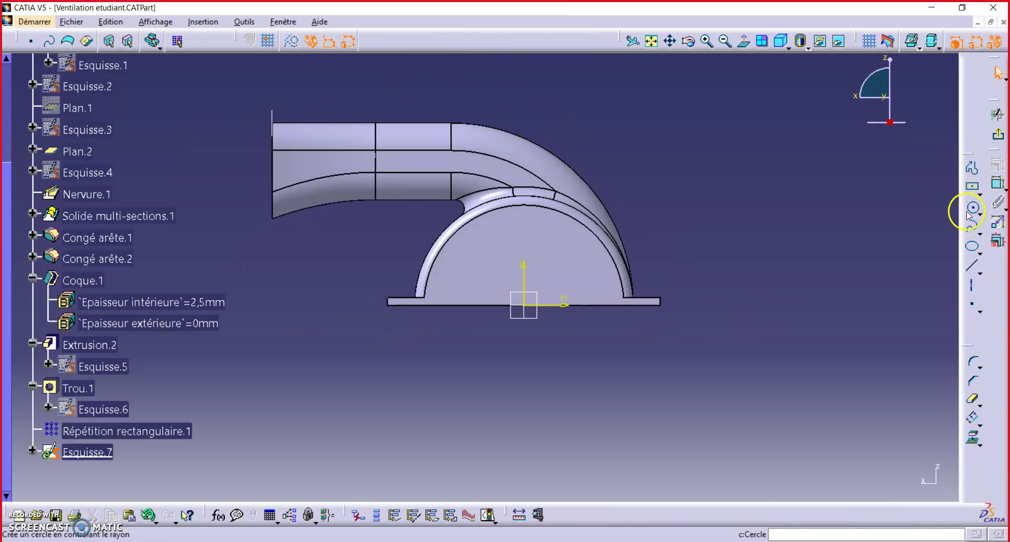
# Sketch a circle centred on the origin, constrain its radius to 50 mm and leave the sketch.
pyautogui.click(970, 211)
pyautogui.click(524, 305)
pyautogui.click(568, 231)
pyautogui.moveTo(604, 307); pyautogui.dragTo(786, 221)
pyautogui.doubleClick(786, 221)
pyautogui.write('50')
pyautogui.press('Return')
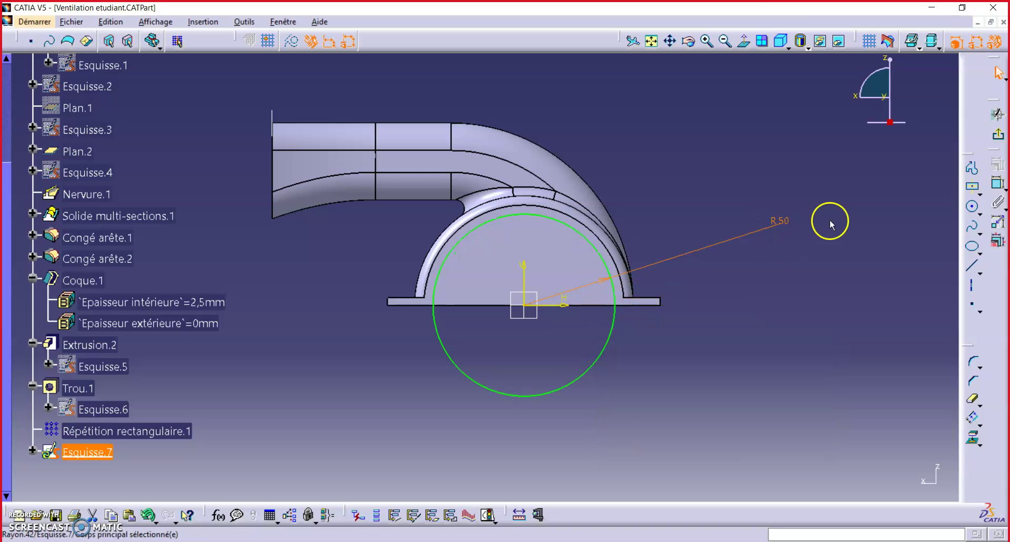
pyautogui.click(993, 137)
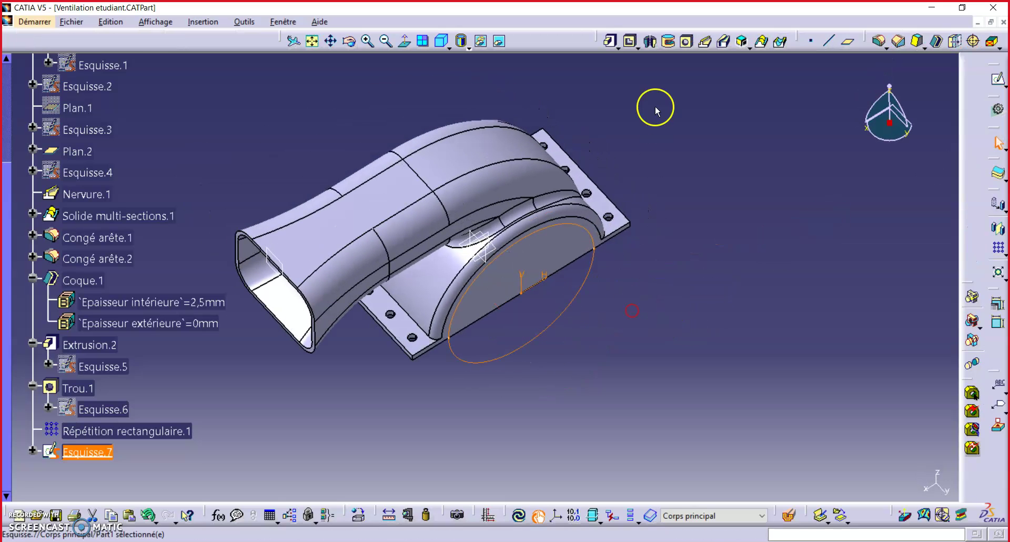
# Cut a pocket from the 50 mm radius circle, extending up to the next face.
pyautogui.click(631, 43)
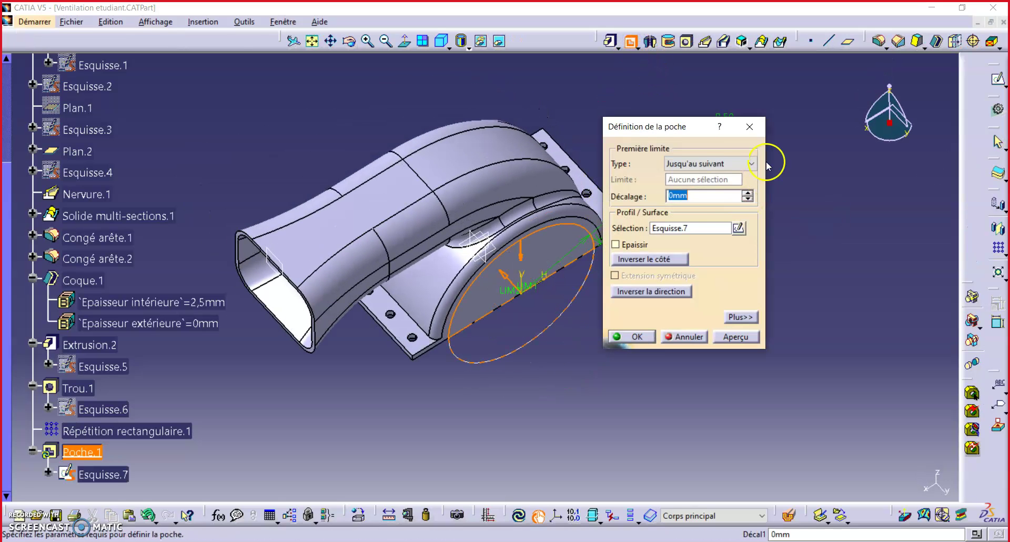
pyautogui.moveTo(455, 346); pyautogui.dragTo(466, 216, button='middle')
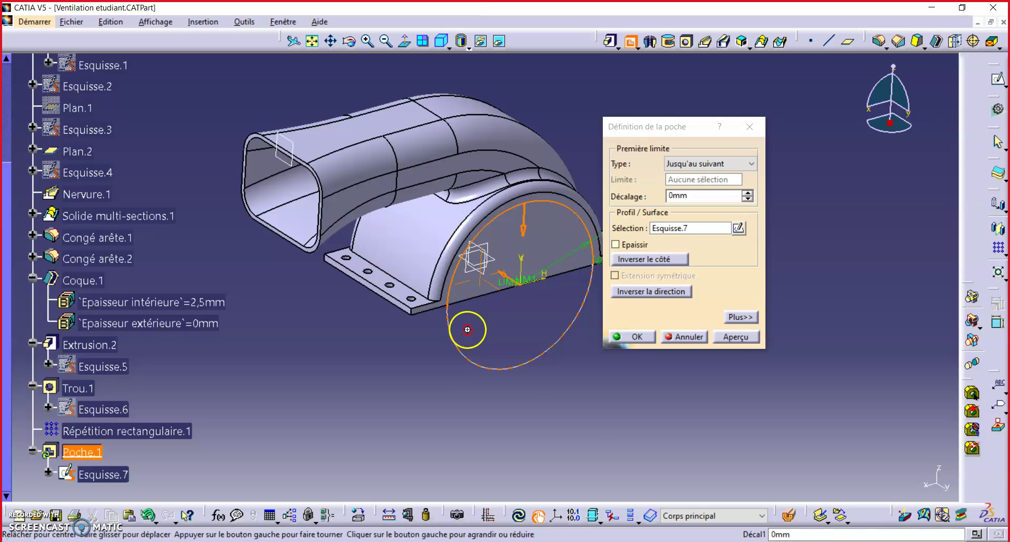
pyautogui.moveTo(467, 330); pyautogui.dragTo(372, 243, button='middle')
pyautogui.click(734, 337)
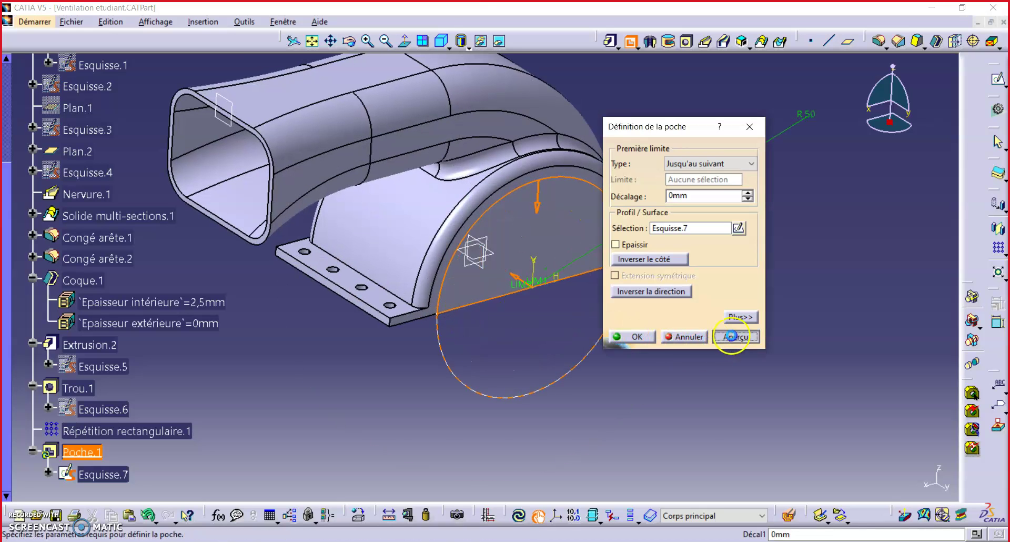
pyautogui.click(628, 336)
pyautogui.moveTo(577, 354); pyautogui.dragTo(518, 326, button='middle')
# Try to change the pocket's limit to up to surface, using the inner face of the side wall.
pyautogui.doubleClick(95, 414)
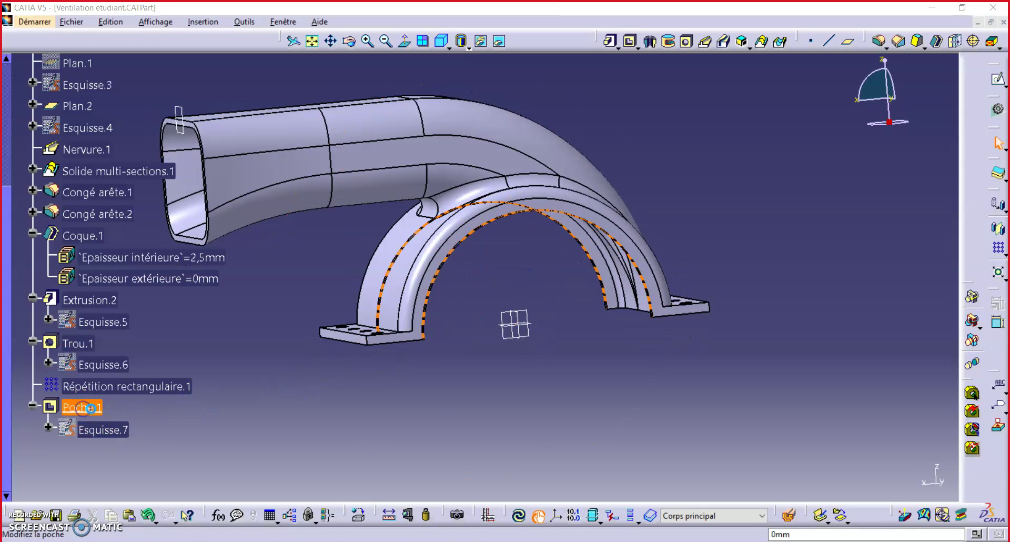
pyautogui.click(744, 165)
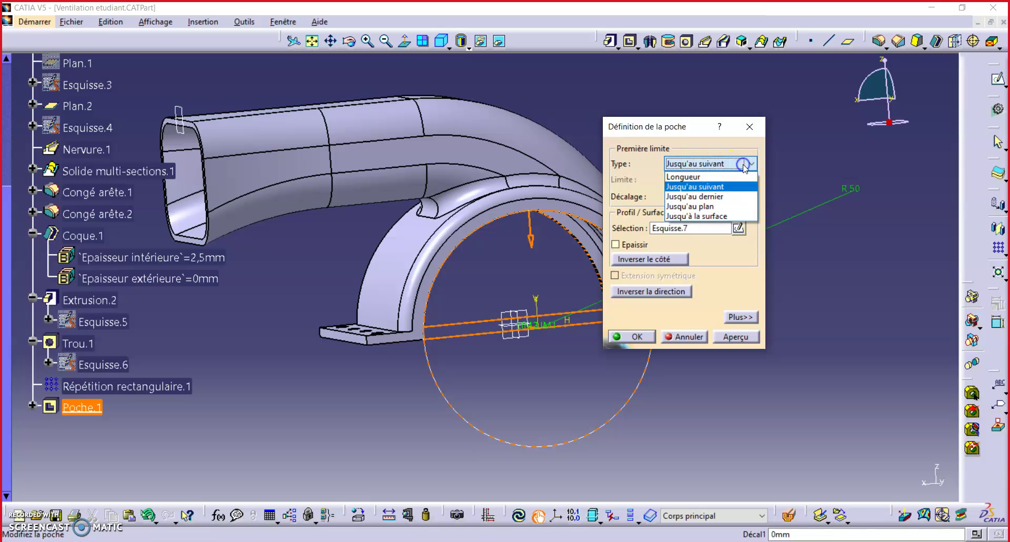
pyautogui.click(726, 217)
pyautogui.moveTo(458, 270); pyautogui.dragTo(469, 229, button='middle')
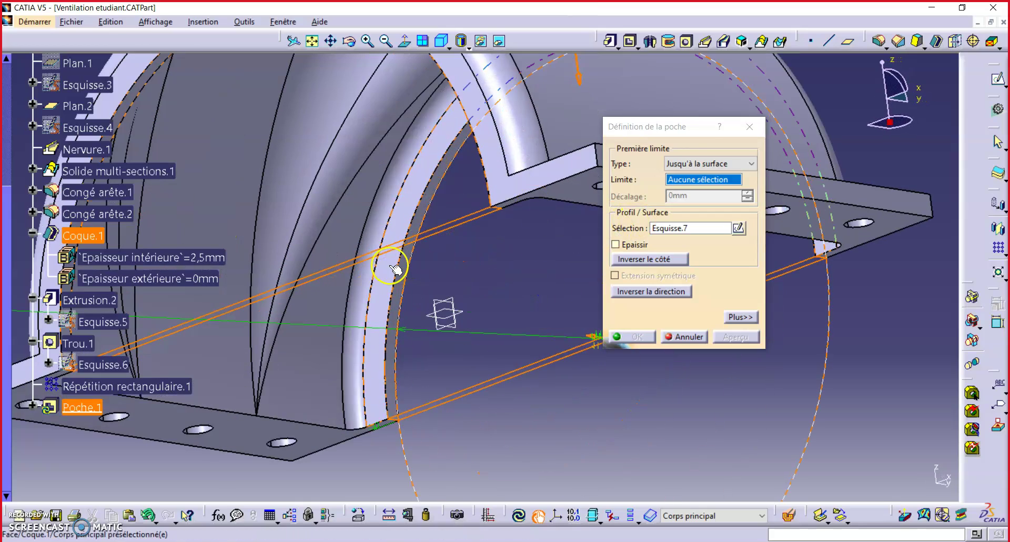
pyautogui.click(395, 260)
pyautogui.click(603, 305)
pyautogui.click(686, 342)
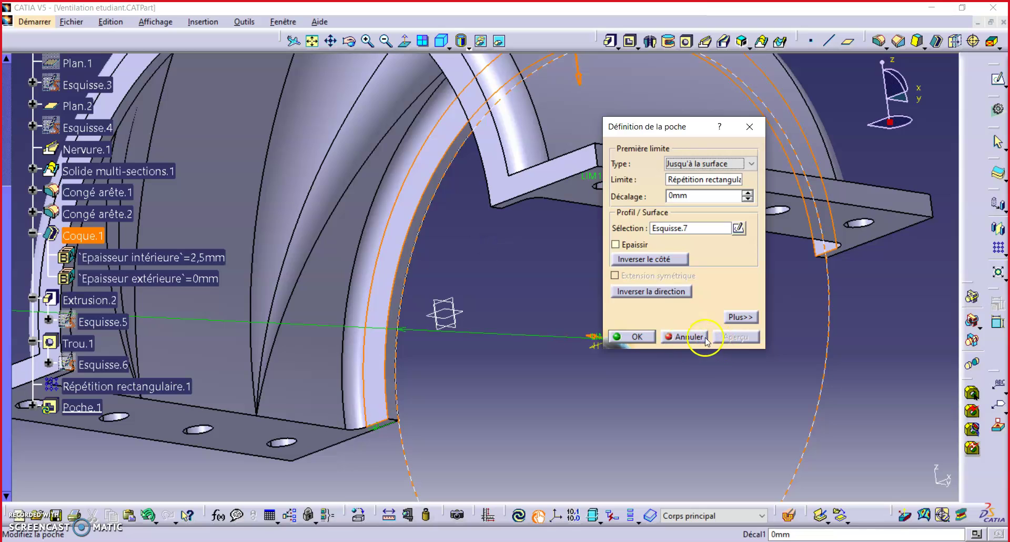
# Delete the pocket from the main body.
pyautogui.click(33, 406)
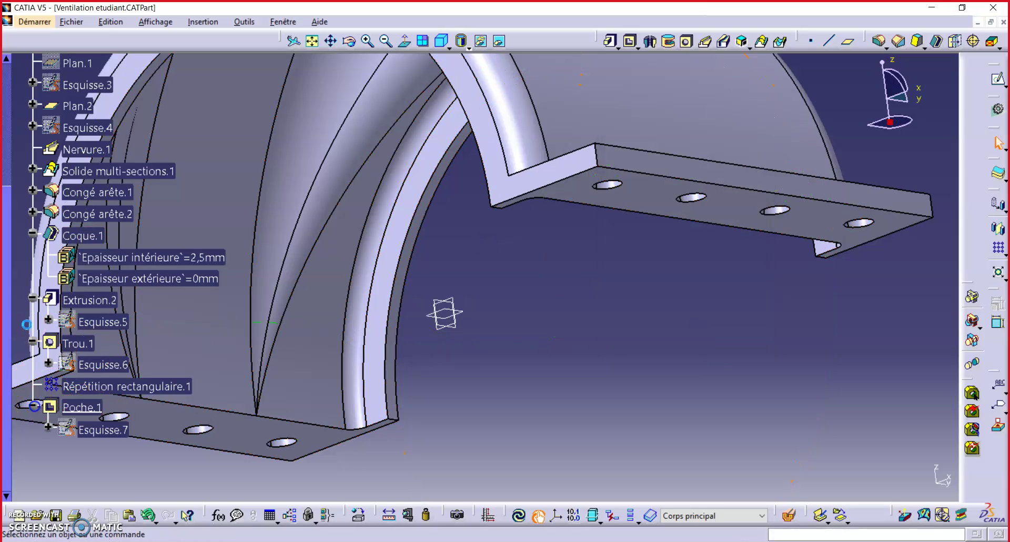
pyautogui.rightClick(53, 407)
pyautogui.click(124, 322)
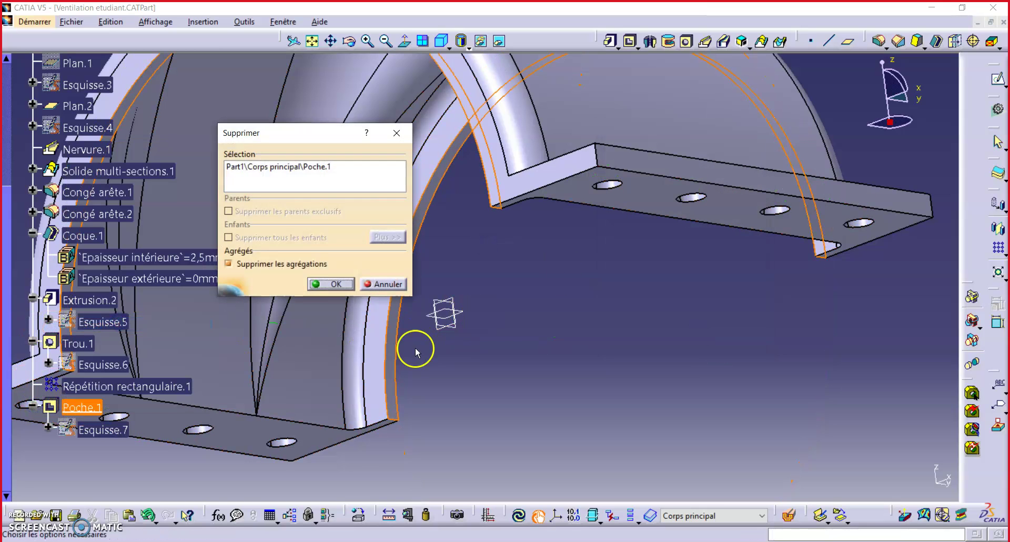
pyautogui.click(324, 285)
# Start a new pocket from the circle sketch and try to limit it up to the inner face of the side wall.
pyautogui.moveTo(511, 371); pyautogui.dragTo(802, 252, button='middle')
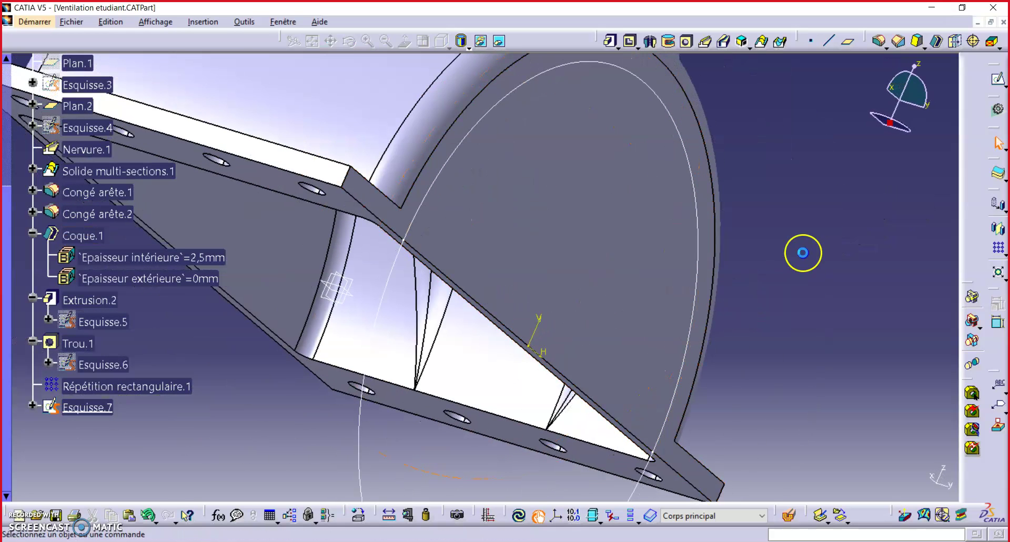
pyautogui.click(629, 41)
pyautogui.click(733, 168)
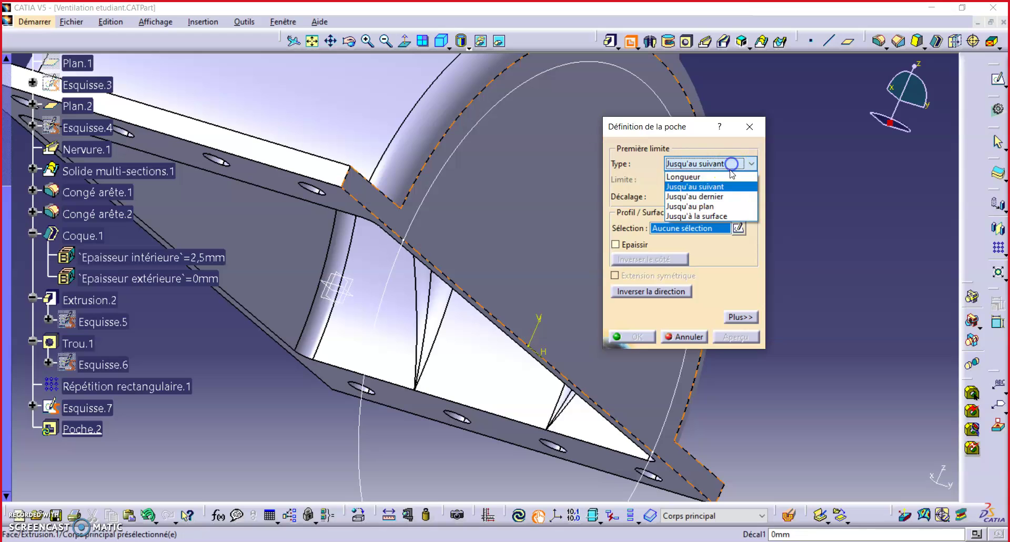
pyautogui.click(727, 213)
pyautogui.moveTo(398, 228); pyautogui.dragTo(500, 300, button='middle')
pyautogui.click(486, 301)
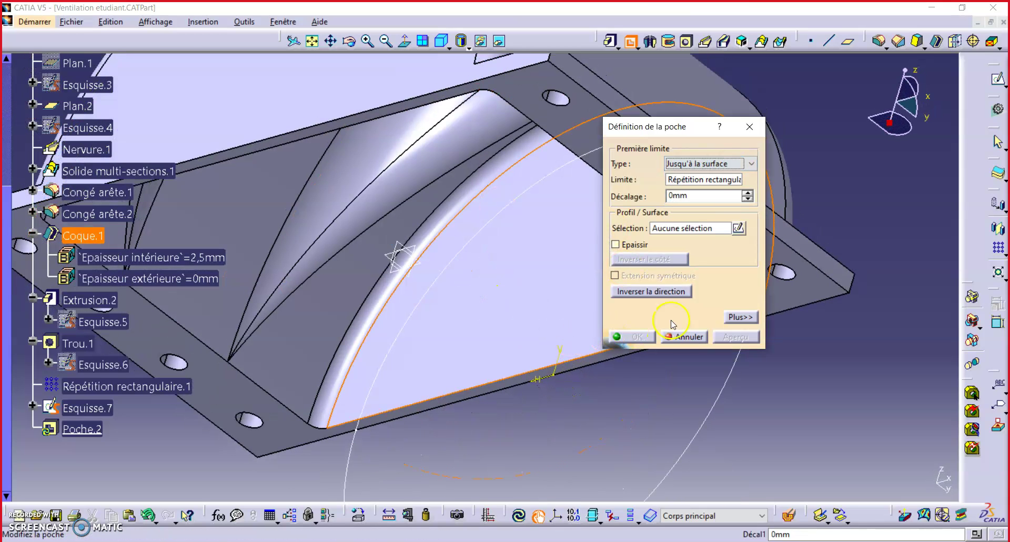
pyautogui.moveTo(572, 283); pyautogui.dragTo(411, 249, button='middle')
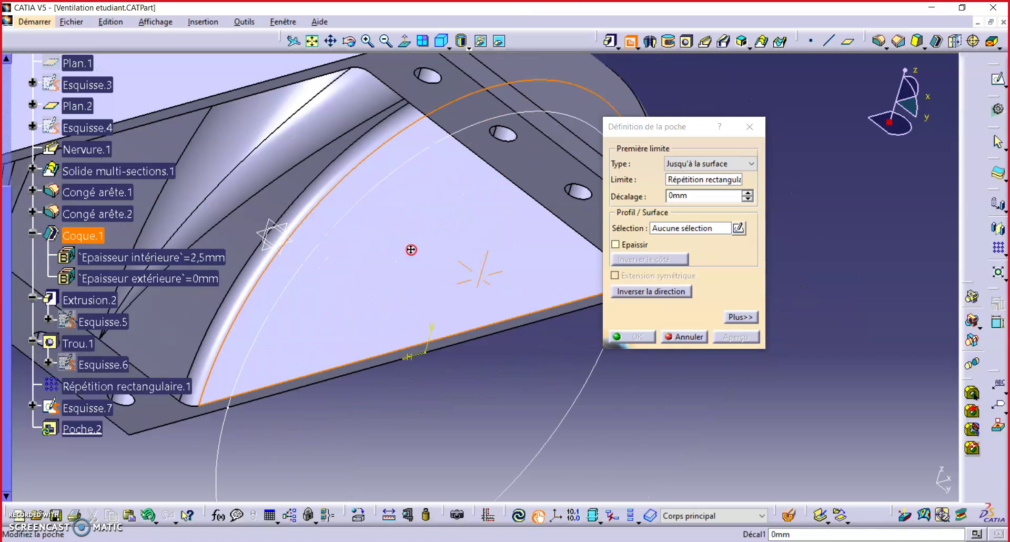
pyautogui.click(693, 229)
pyautogui.click(590, 359)
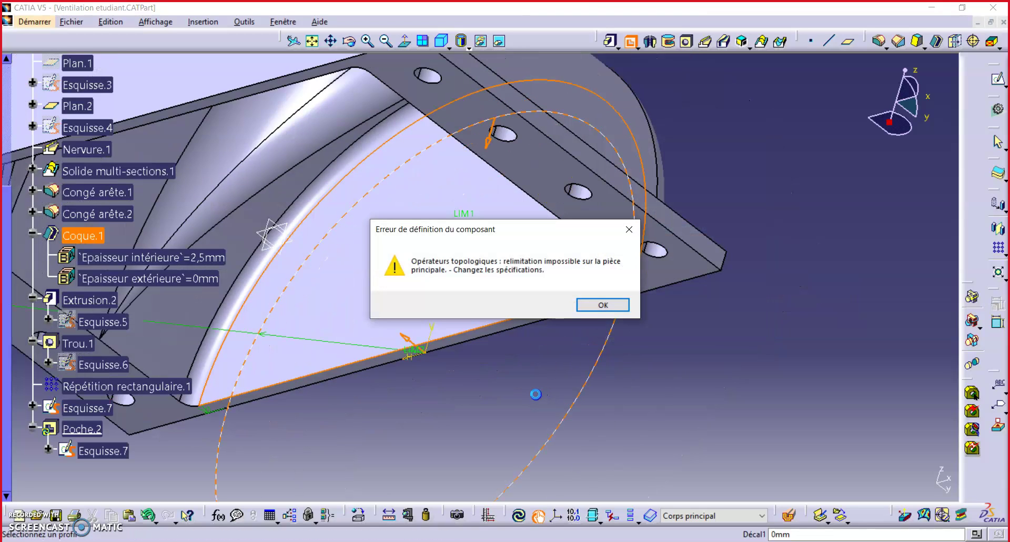
pyautogui.click(610, 307)
# Set the pocket's limit type to length with a 4 mm depth and create it.
pyautogui.moveTo(390, 263); pyautogui.dragTo(427, 201, button='middle')
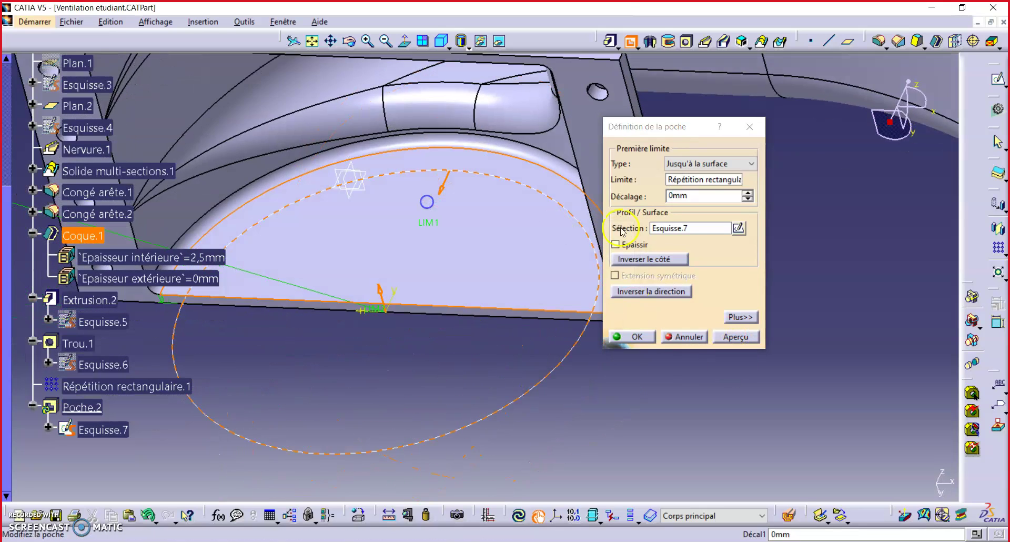
pyautogui.click(714, 167)
pyautogui.click(708, 174)
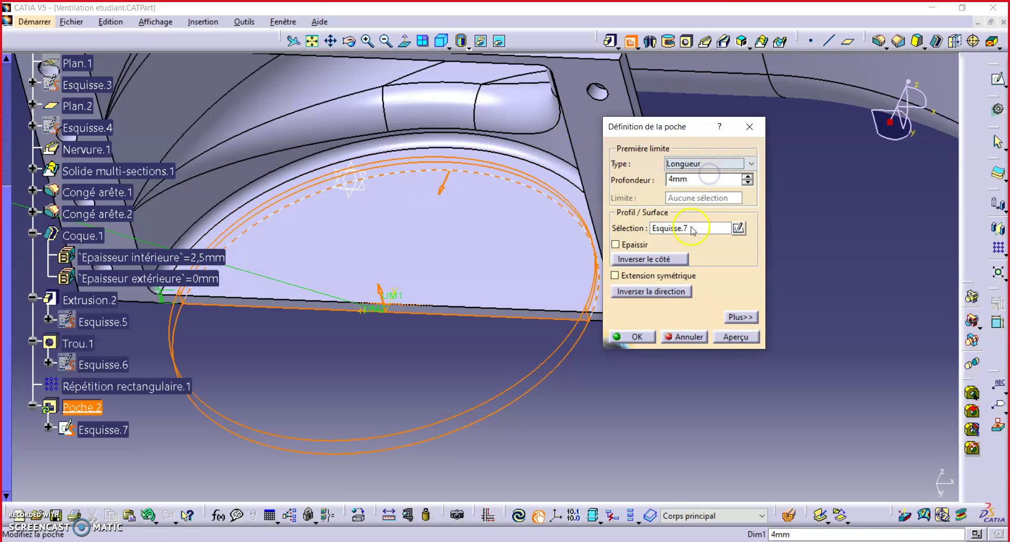
pyautogui.click(633, 340)
# Open a sketch on the flat semicircular side face opposite the pocket.
pyautogui.moveTo(733, 263); pyautogui.dragTo(695, 362, button='middle')
pyautogui.moveTo(450, 280); pyautogui.dragTo(447, 355, button='middle')
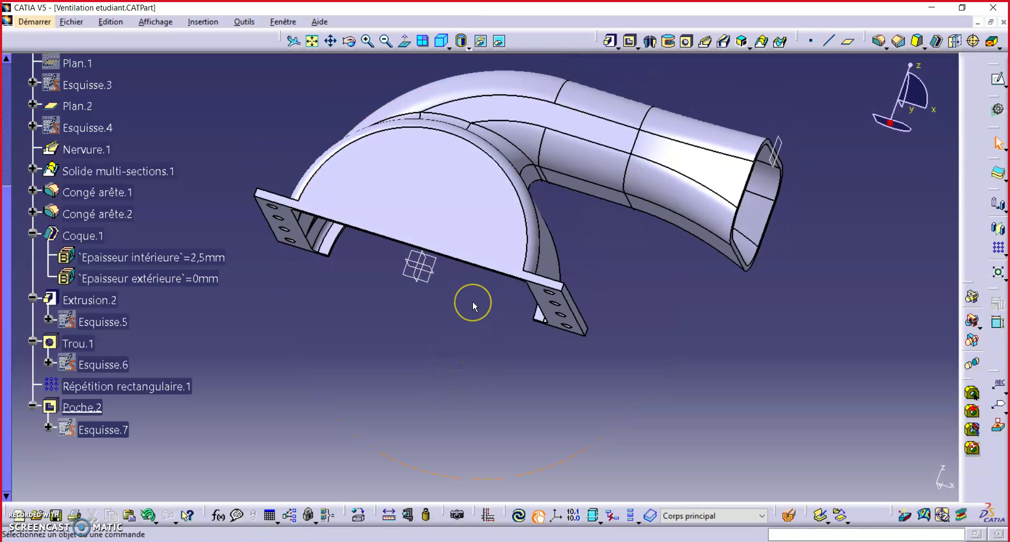
pyautogui.click(998, 78)
pyautogui.click(414, 210)
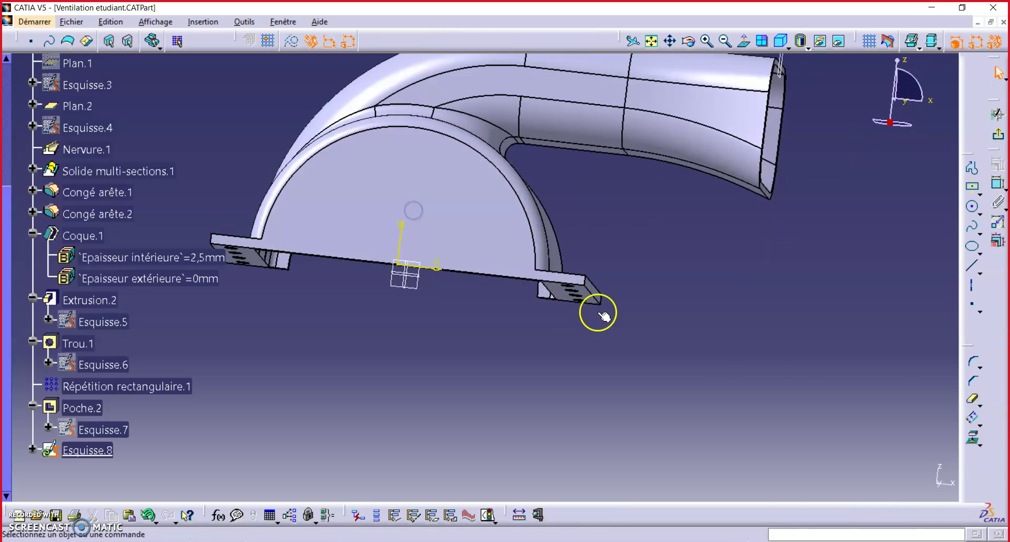
# Sketch a circle centred on the origin of the flat side face and dimension its radius to 15 mm.
pyautogui.click(973, 209)
pyautogui.click(379, 263)
pyautogui.click(424, 263)
pyautogui.moveTo(435, 263); pyautogui.dragTo(491, 332)
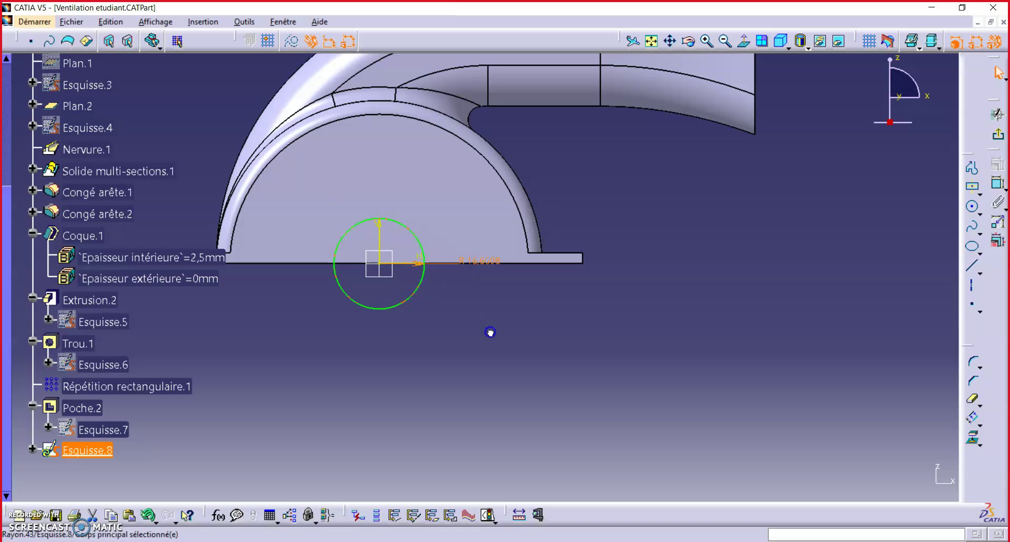
pyautogui.doubleClick(477, 264)
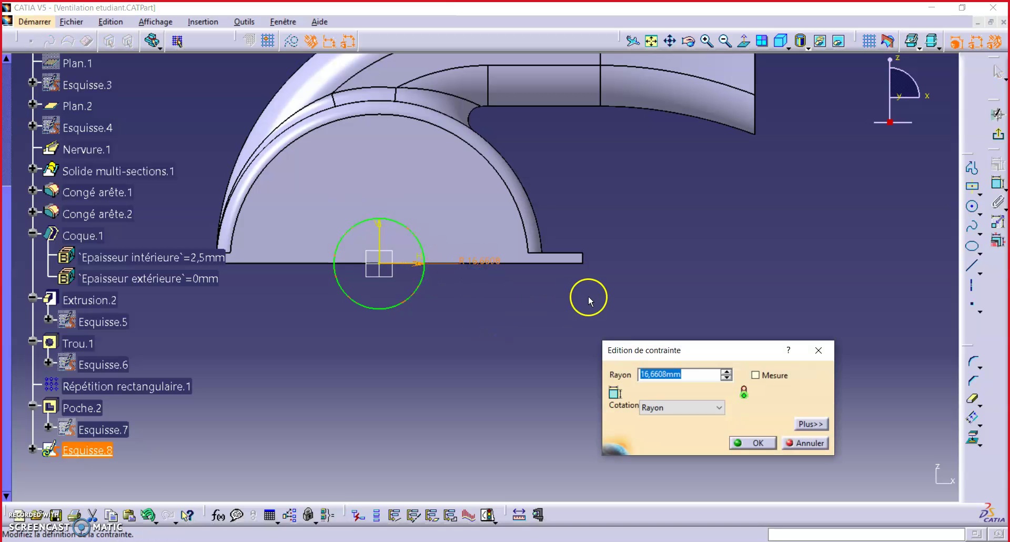
pyautogui.press('Return')
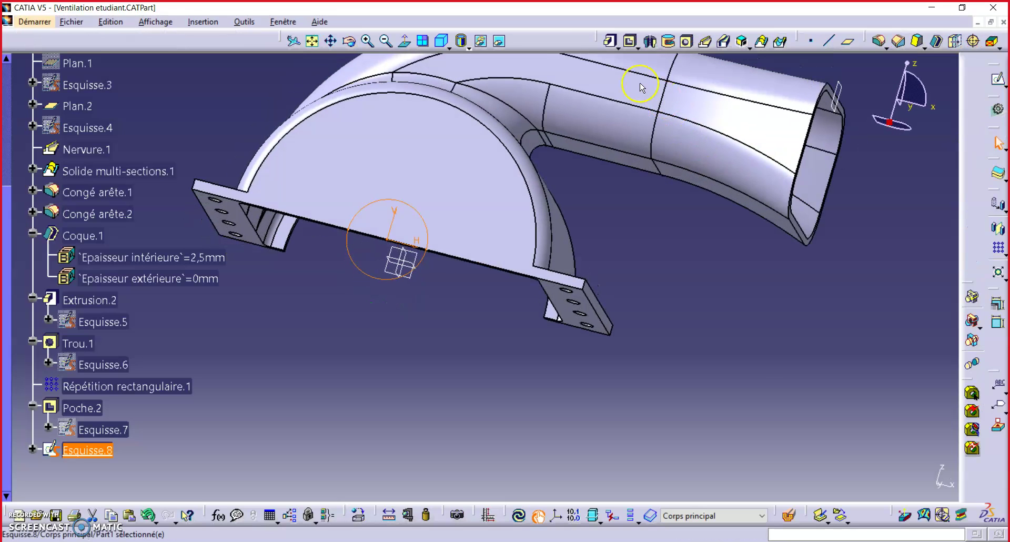
# Cut a 4 mm deep pocket through the semicircular side wall from the new circle sketch.
pyautogui.click(630, 41)
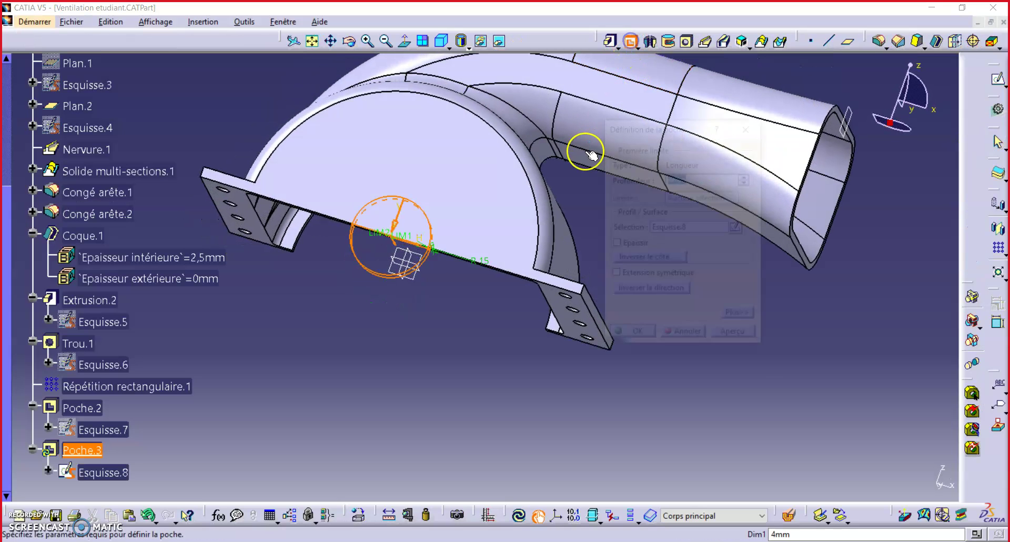
pyautogui.click(637, 337)
pyautogui.moveTo(736, 332); pyautogui.dragTo(394, 267, button='middle')
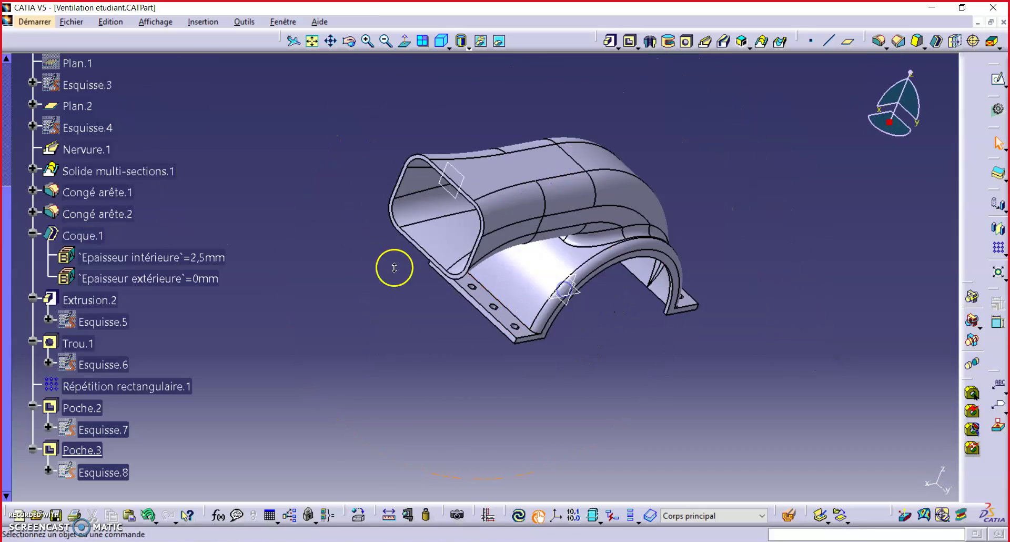
# Hide the reference plane Plan.2 at the duct's rectangular outlet.
pyautogui.click(443, 50)
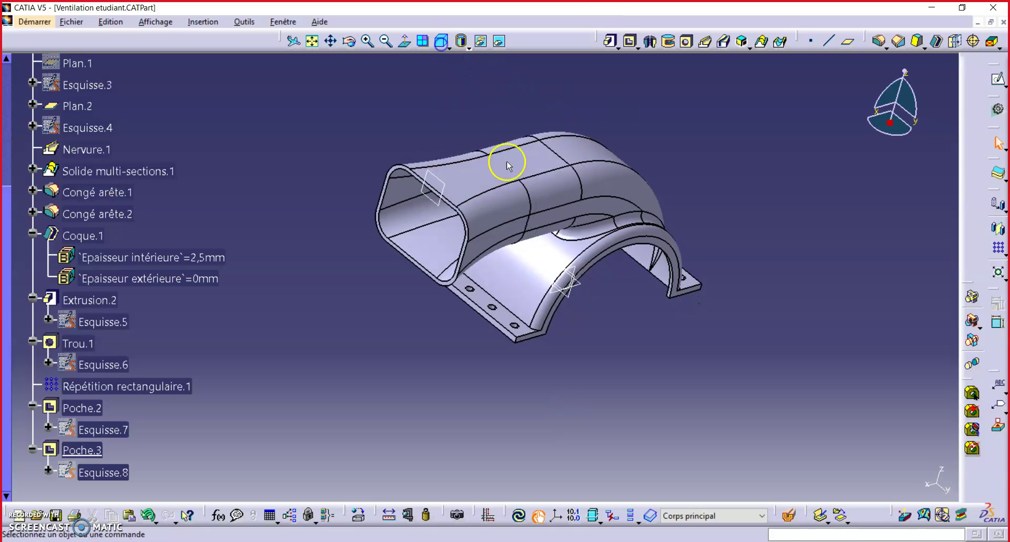
pyautogui.rightClick(400, 213)
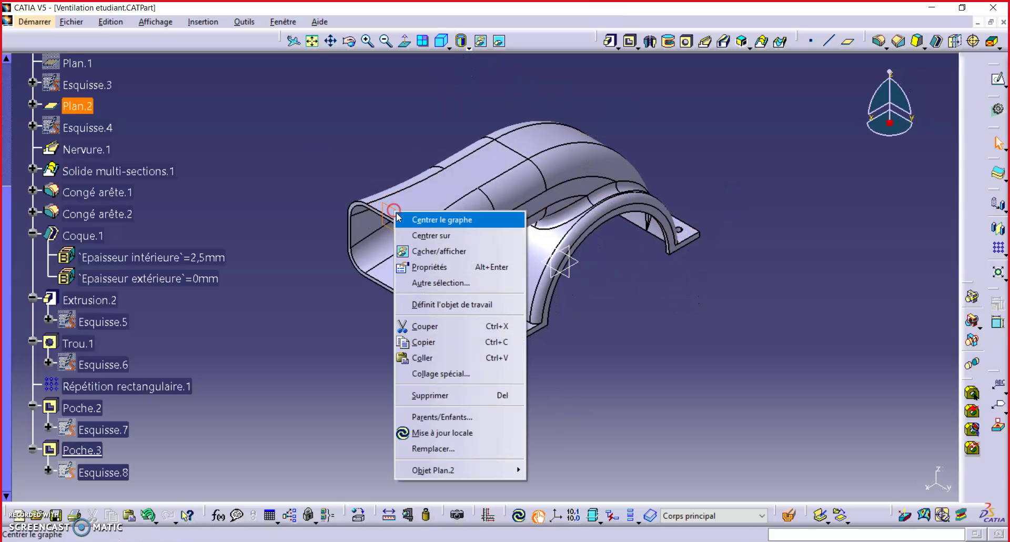
pyautogui.click(453, 251)
pyautogui.moveTo(710, 309); pyautogui.dragTo(705, 286, button='middle')
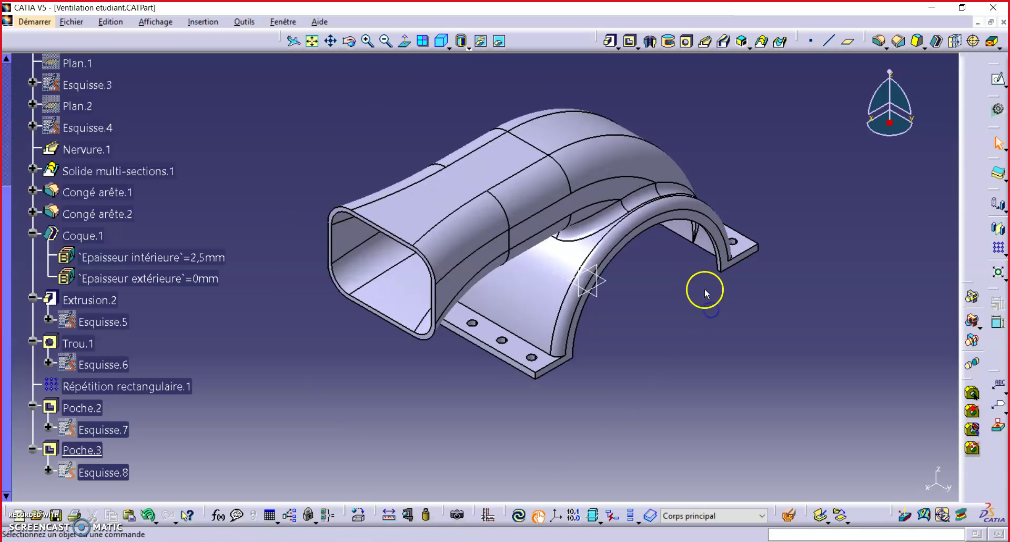
# Collapse the expanded extrusion, shell, hole and pocket features of the main body in the specification tree.
pyautogui.scroll(-1, 803, 343)
pyautogui.moveTo(803, 341); pyautogui.dragTo(832, 340, button='middle')
pyautogui.scroll(3, 161, 272)
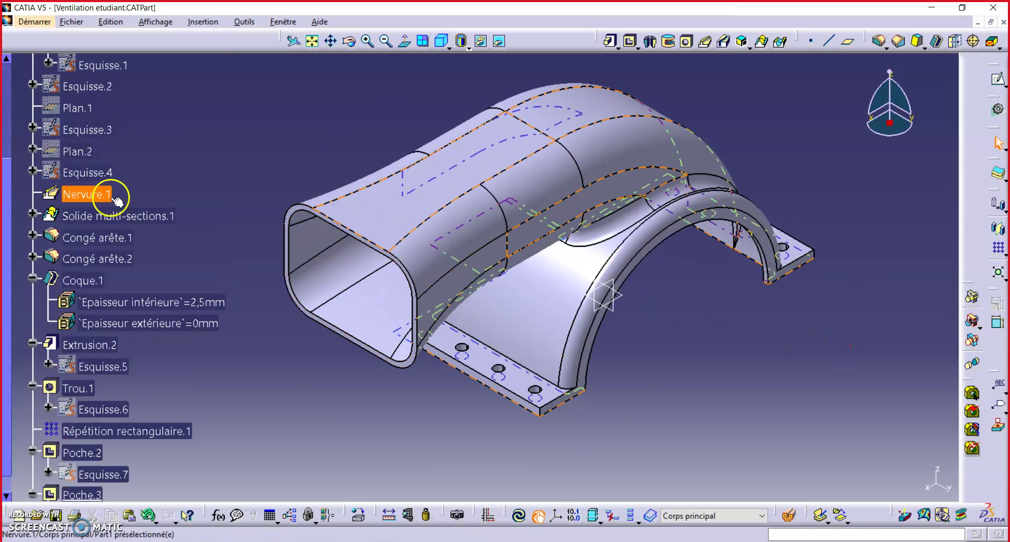
pyautogui.click(32, 129)
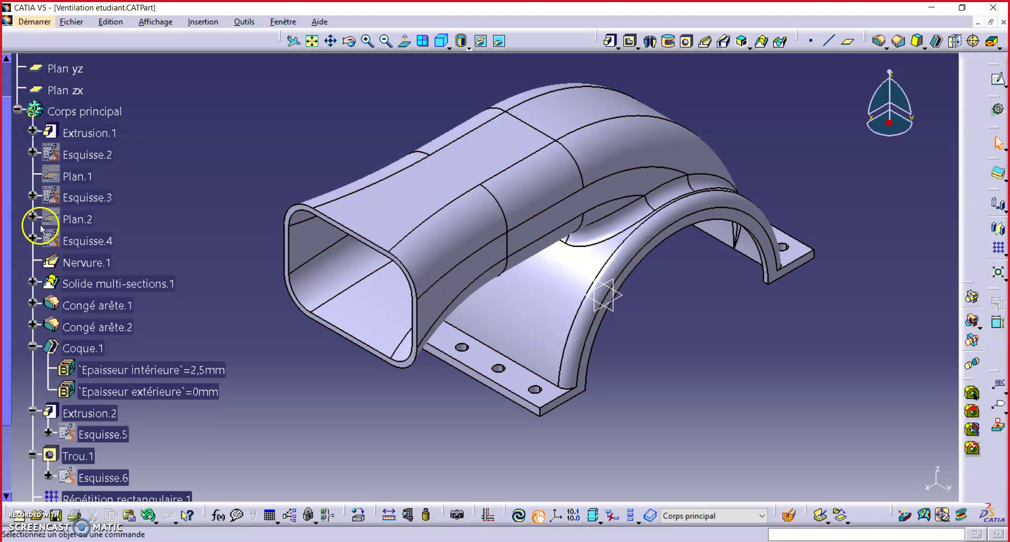
pyautogui.click(33, 346)
pyautogui.click(32, 367)
pyautogui.click(32, 388)
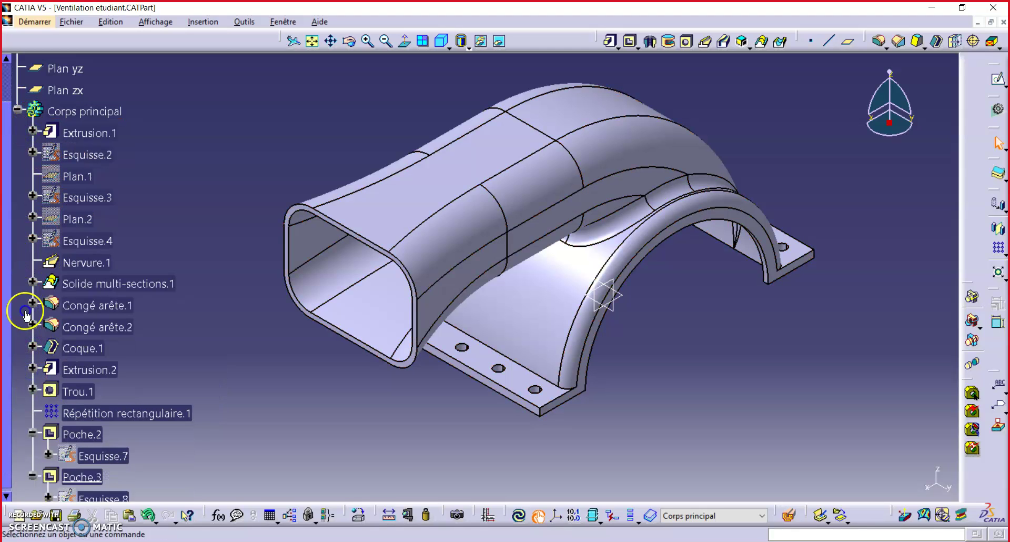
pyautogui.click(32, 433)
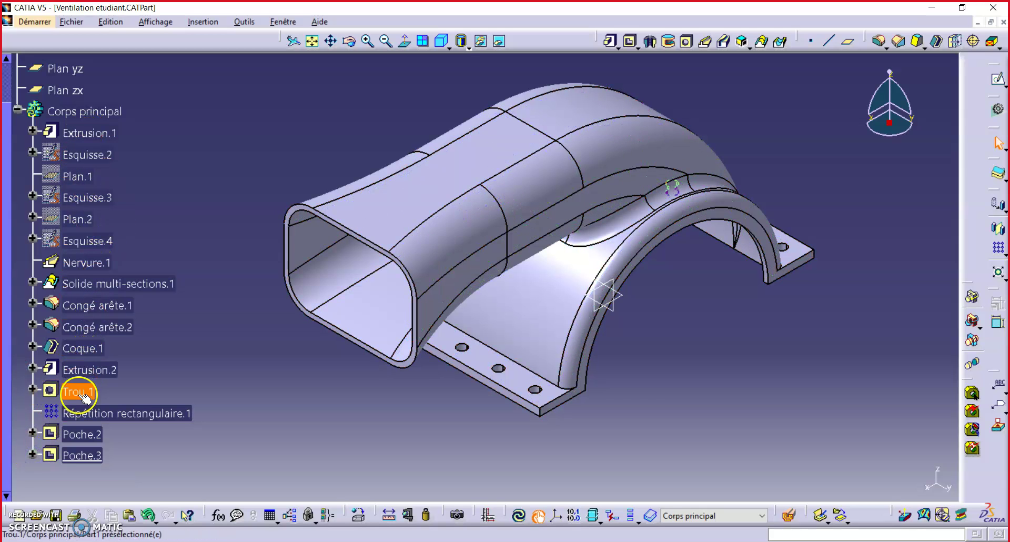
pyautogui.moveTo(669, 264); pyautogui.dragTo(651, 286, button='middle')
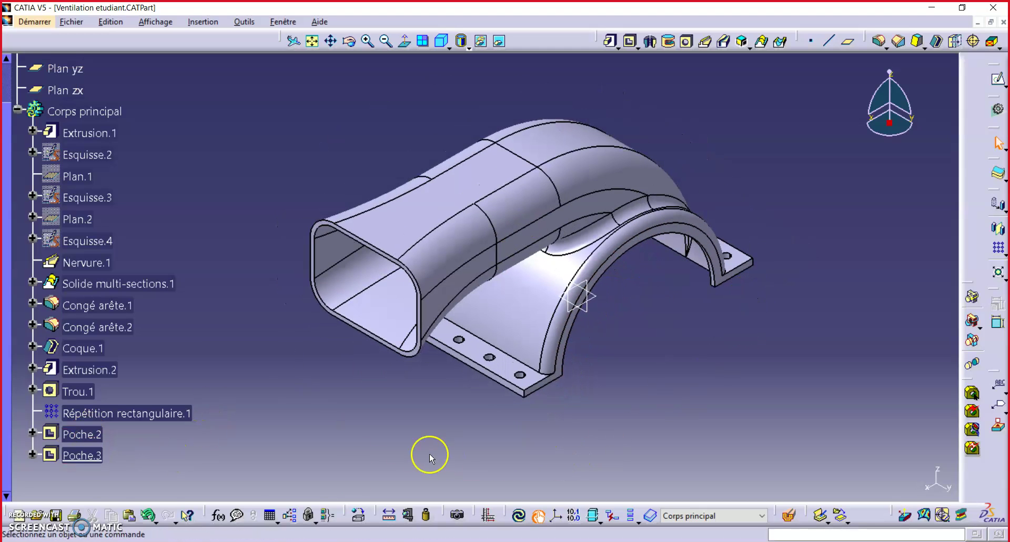